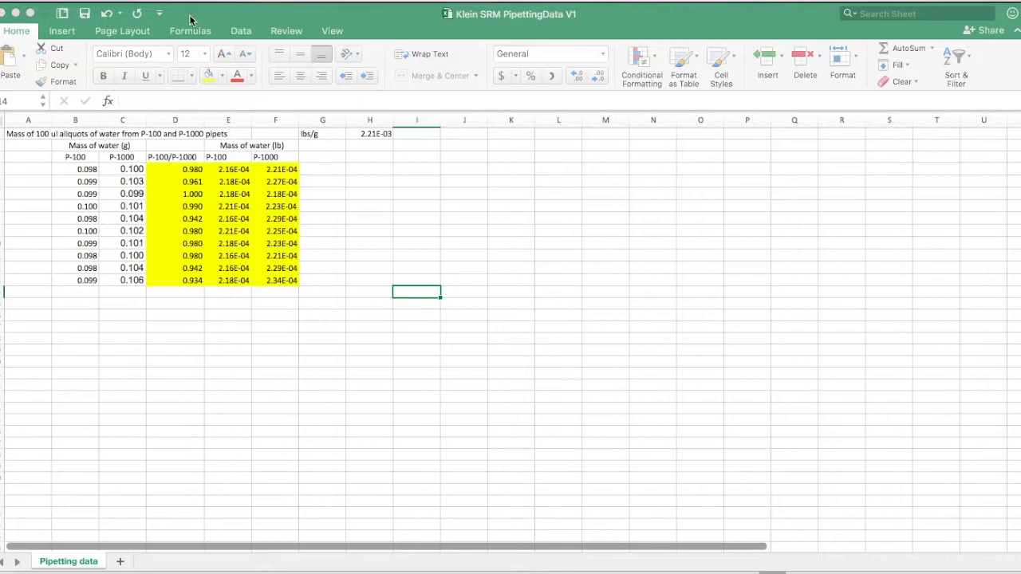
- Save the workbook under the new name Klein SRM PipettingData V2
left_click(74, 1)
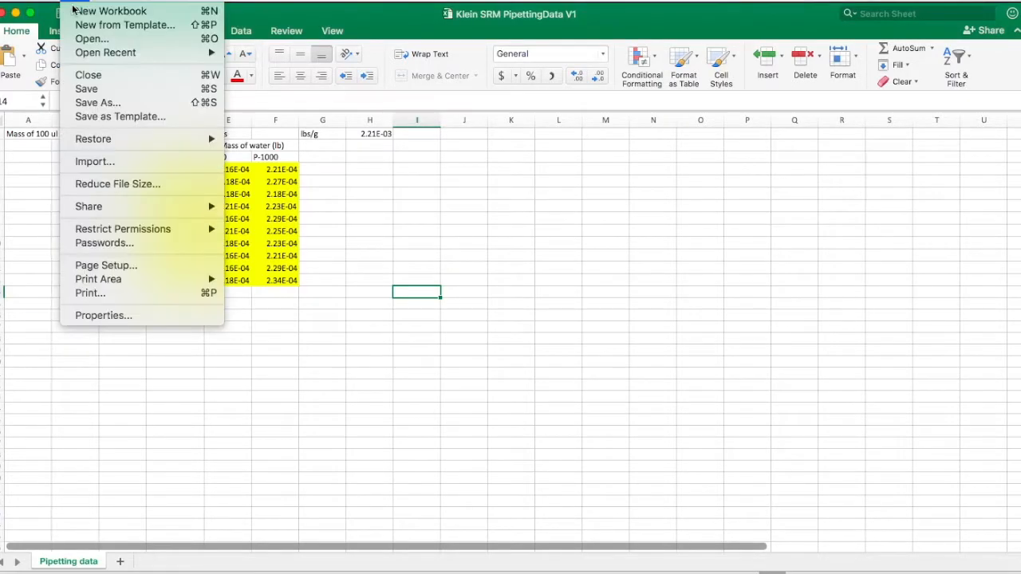
left_click(107, 104)
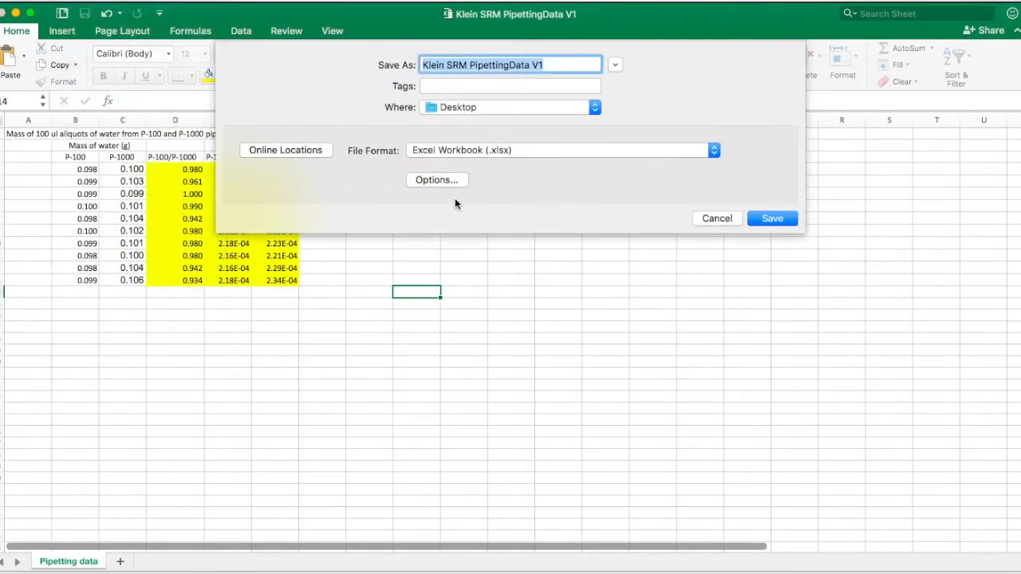
left_click(568, 67)
key("BackSpace")
type("2")
key("Return")
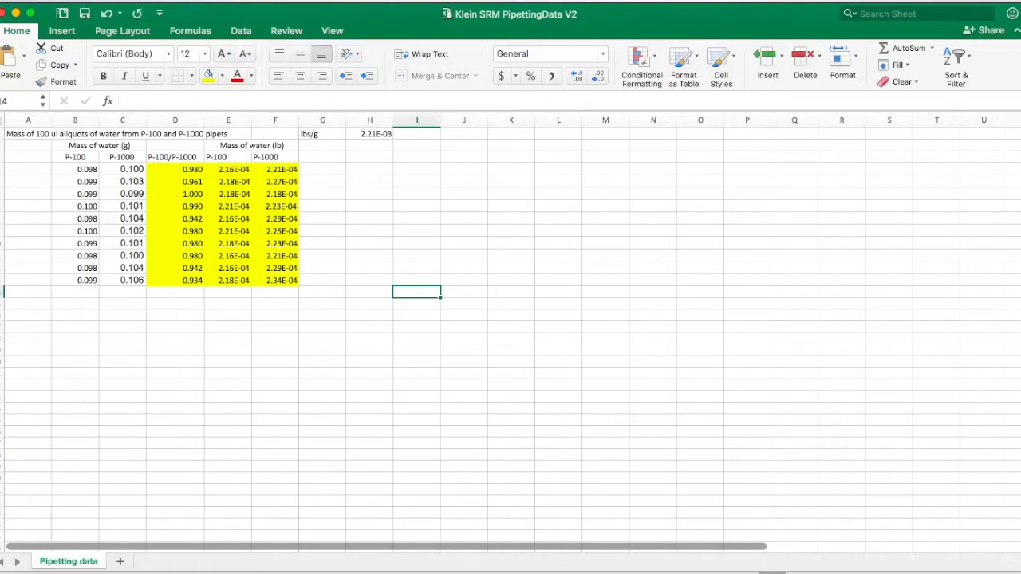
- Enter the header row Statistics, P-100 and P-1000 below the data table
left_click(30, 376)
type("Statistics")
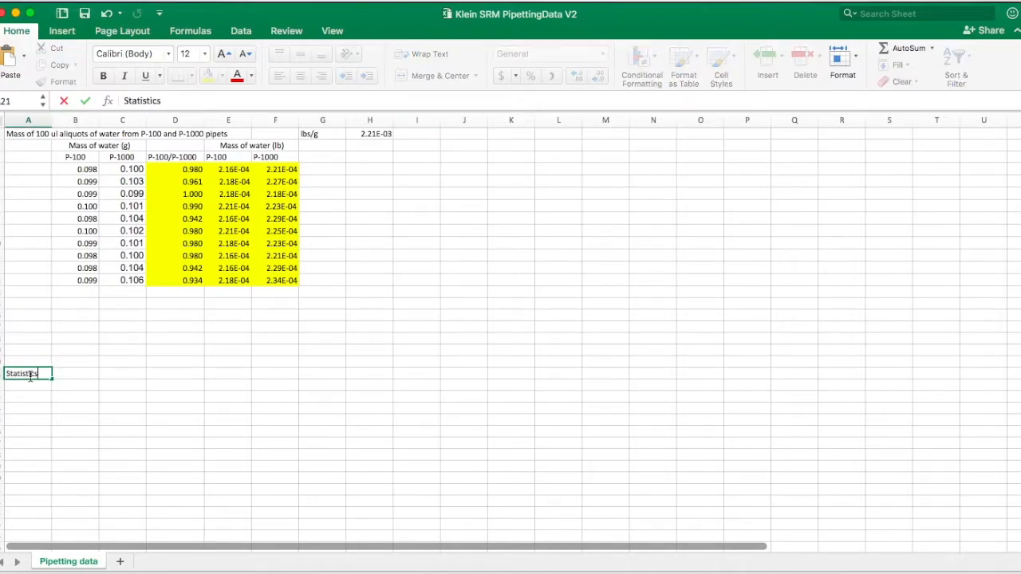
left_click(65, 374)
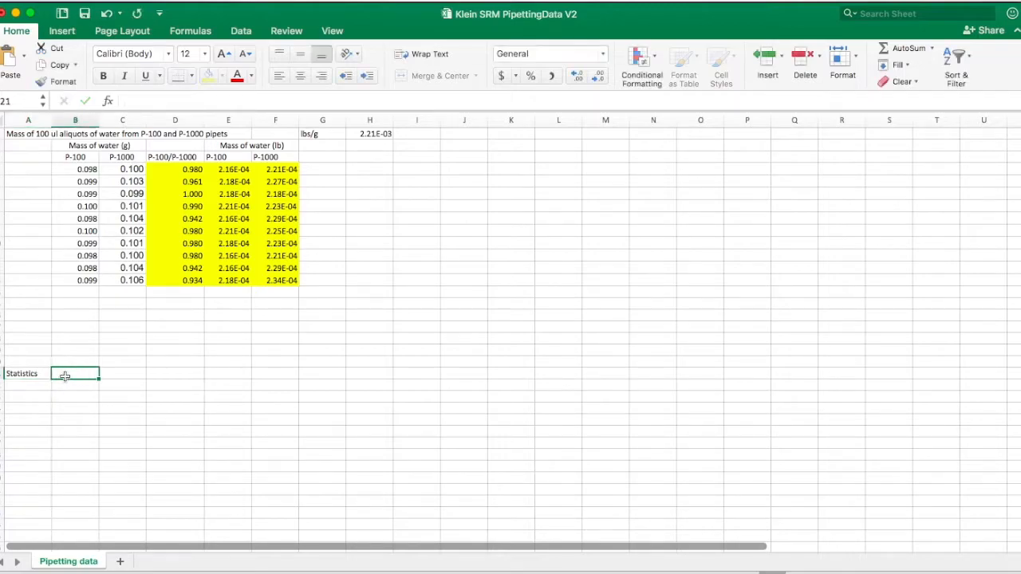
type("P-100")
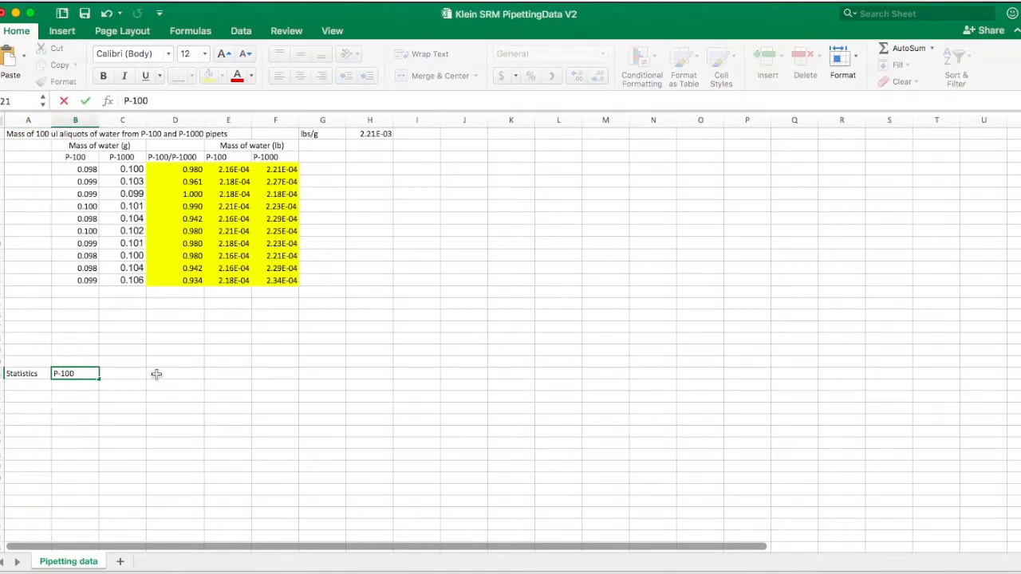
left_click(125, 377)
type("P-1000")
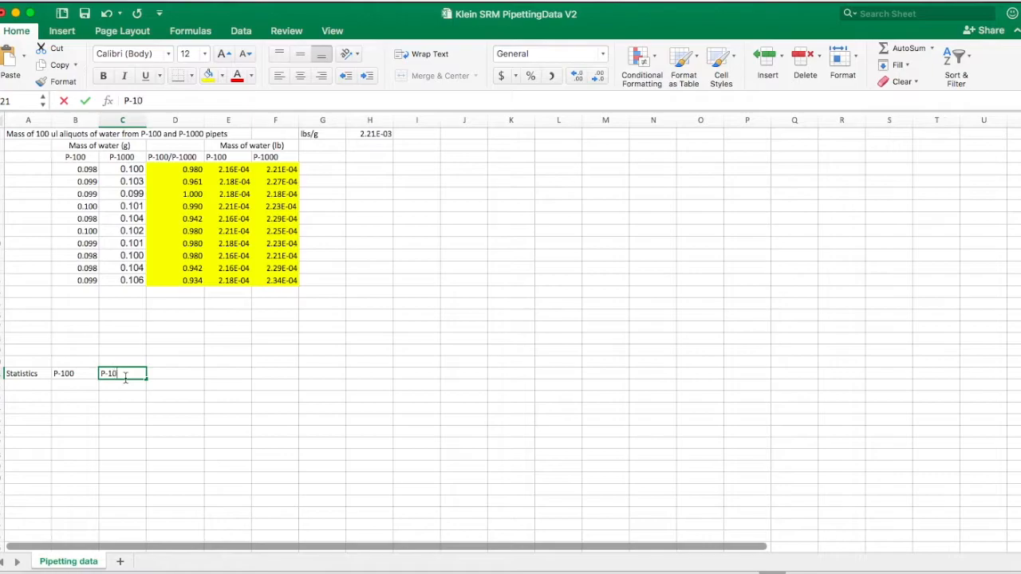
- Enter the row labels Mean, n, SD and SE under the Statistics header
left_click(38, 387)
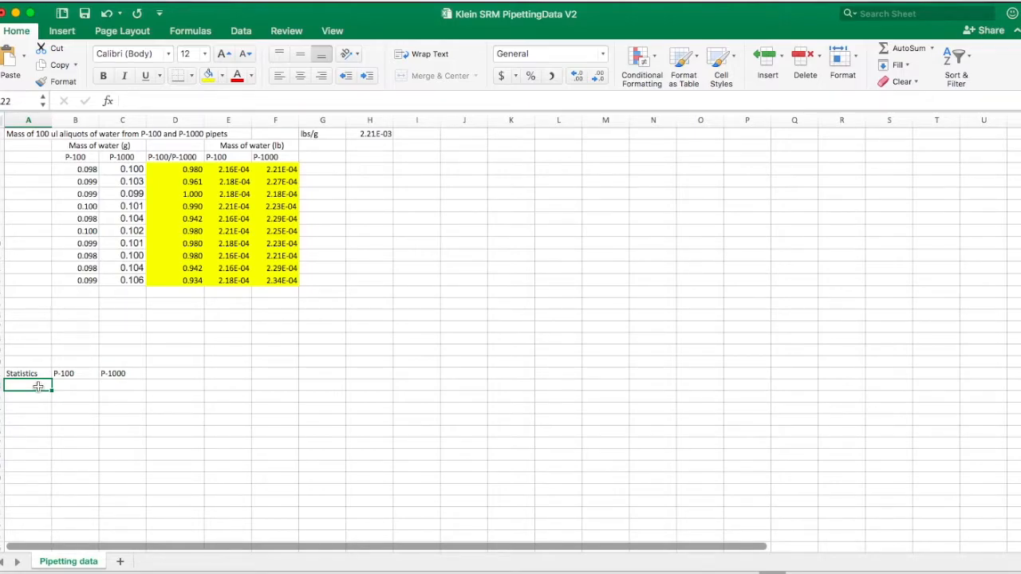
type("Mean")
key("Return")
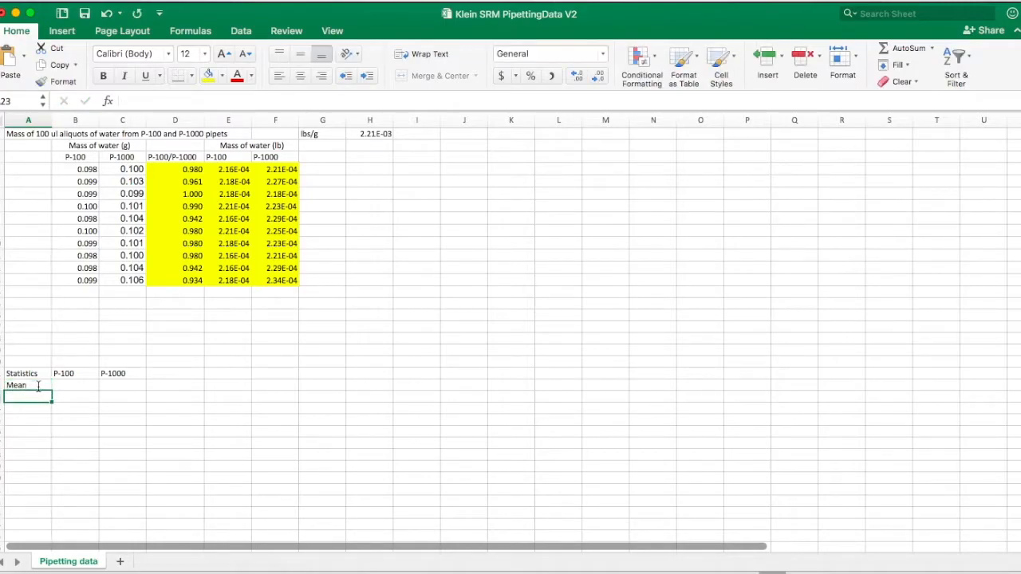
type("n")
key("Return")
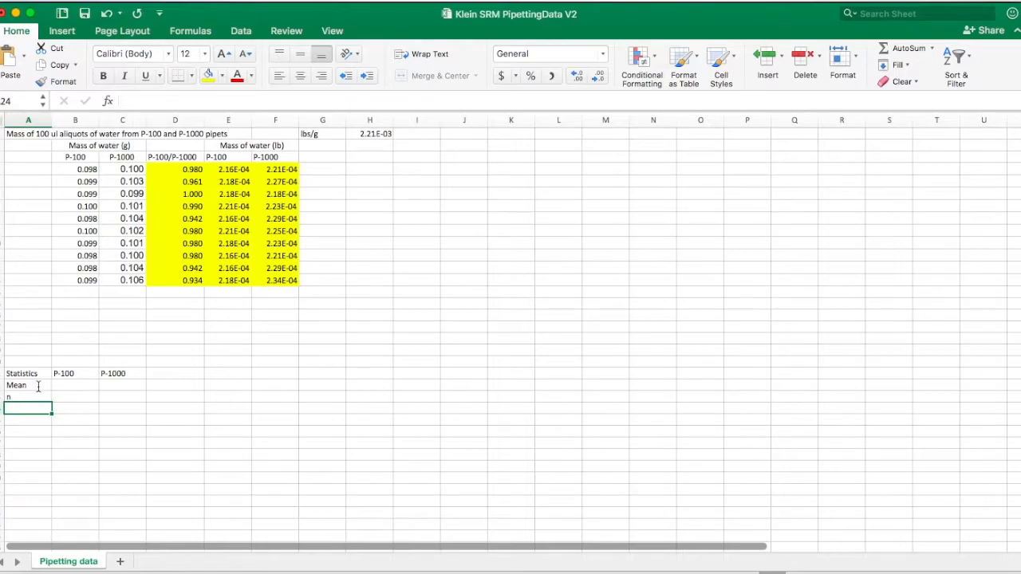
type("SD")
key("Return")
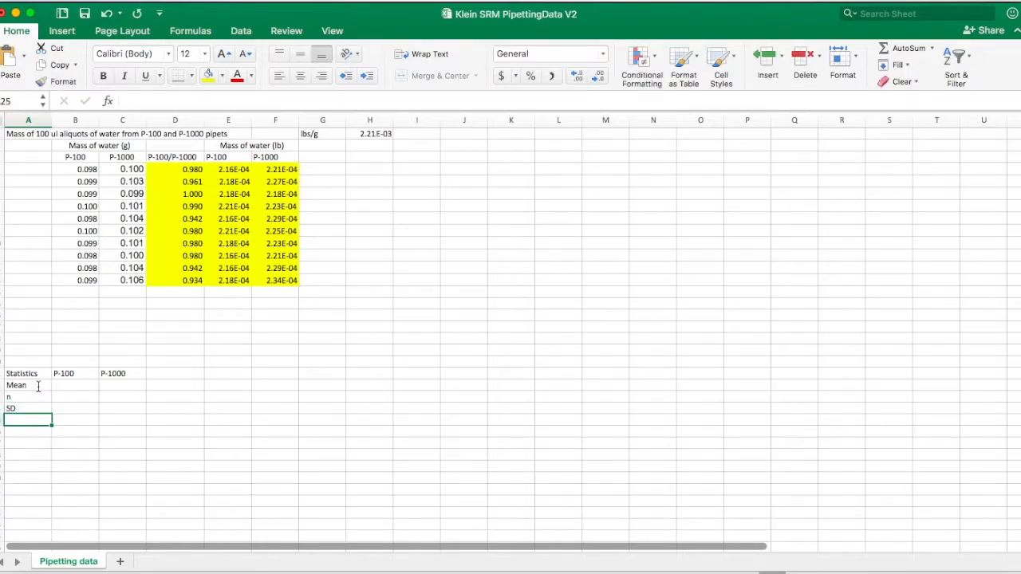
type("SE")
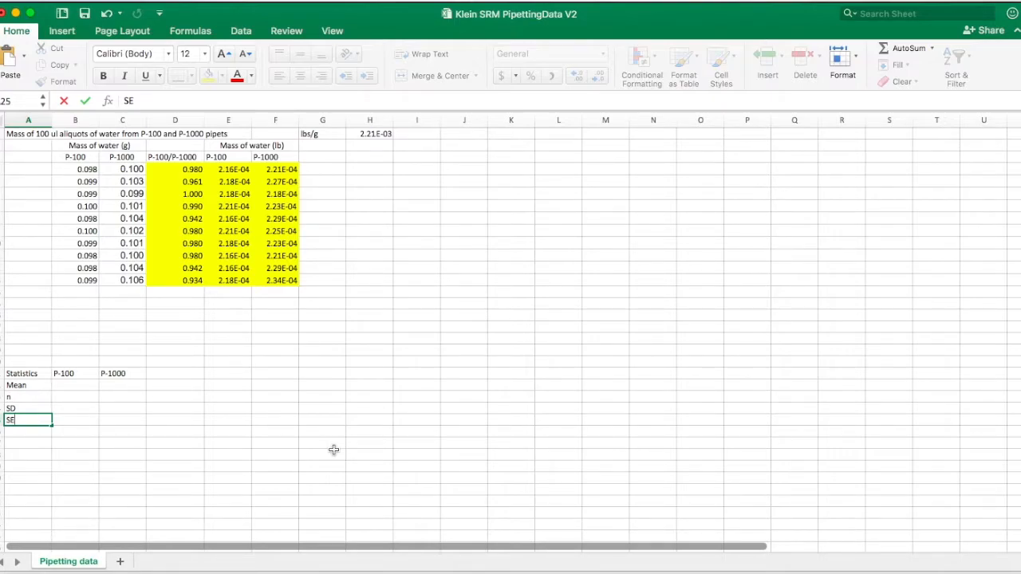
- Calculate the P-100 mean with =AVERAGE(B4:B13) in the Mean row
left_click(65, 384)
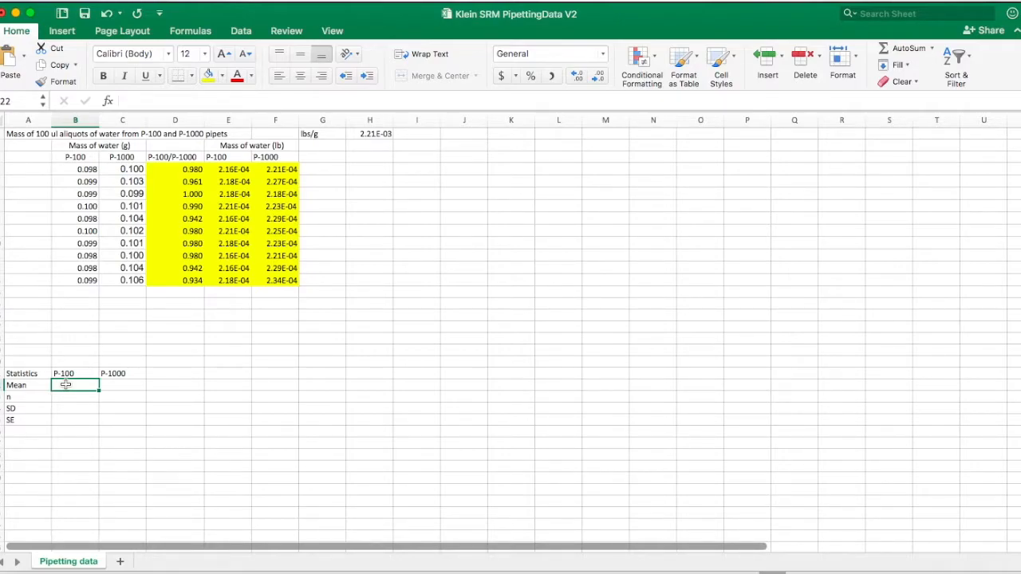
type("=")
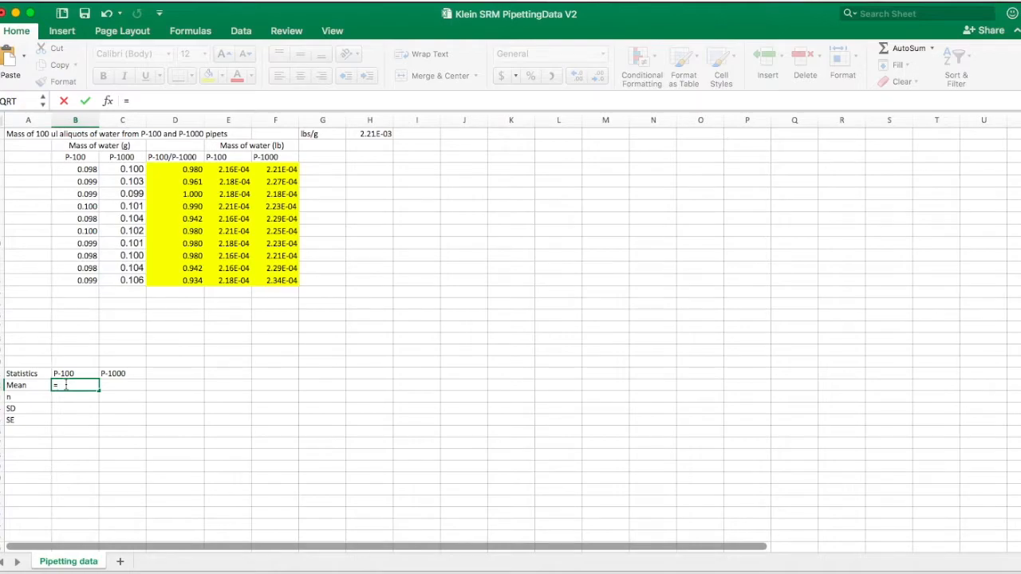
type("AVERAGE")
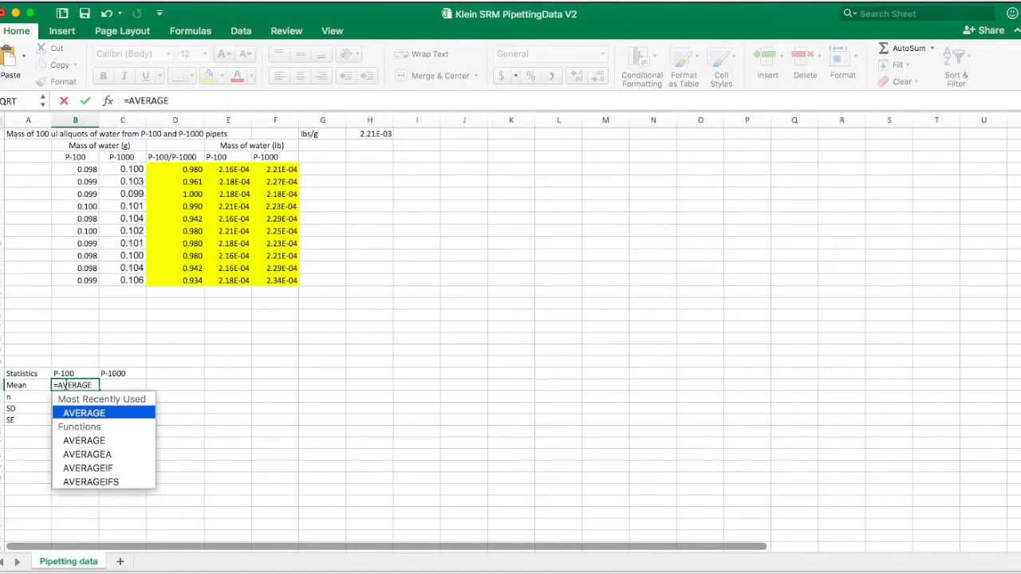
type("(B4")
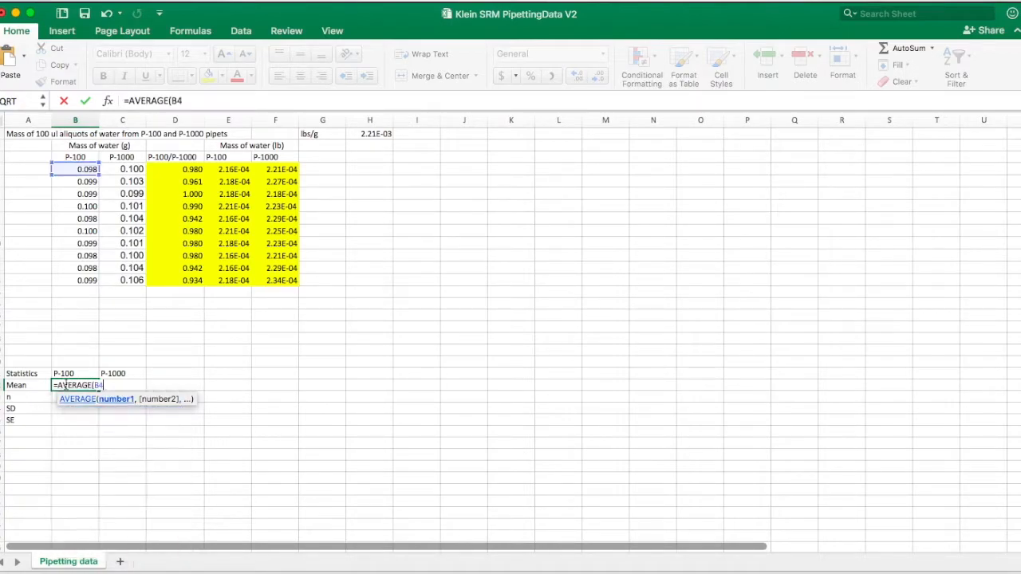
type(":B1")
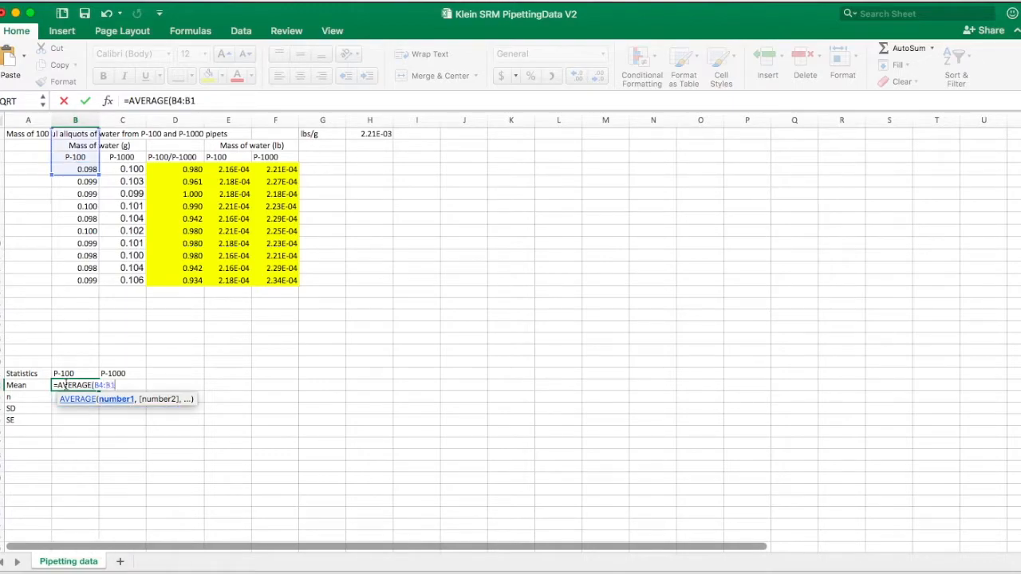
type("3)")
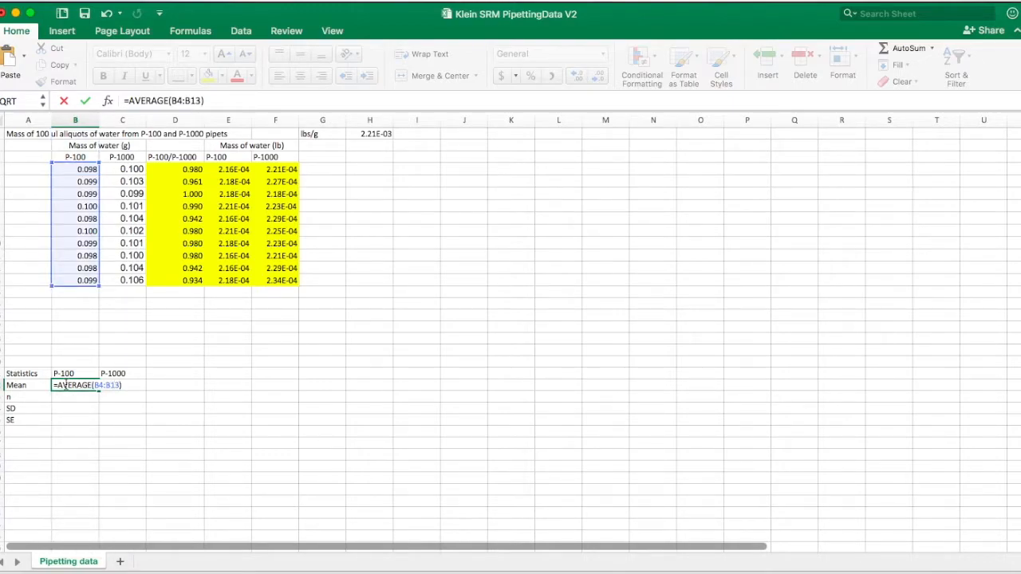
key("Return")
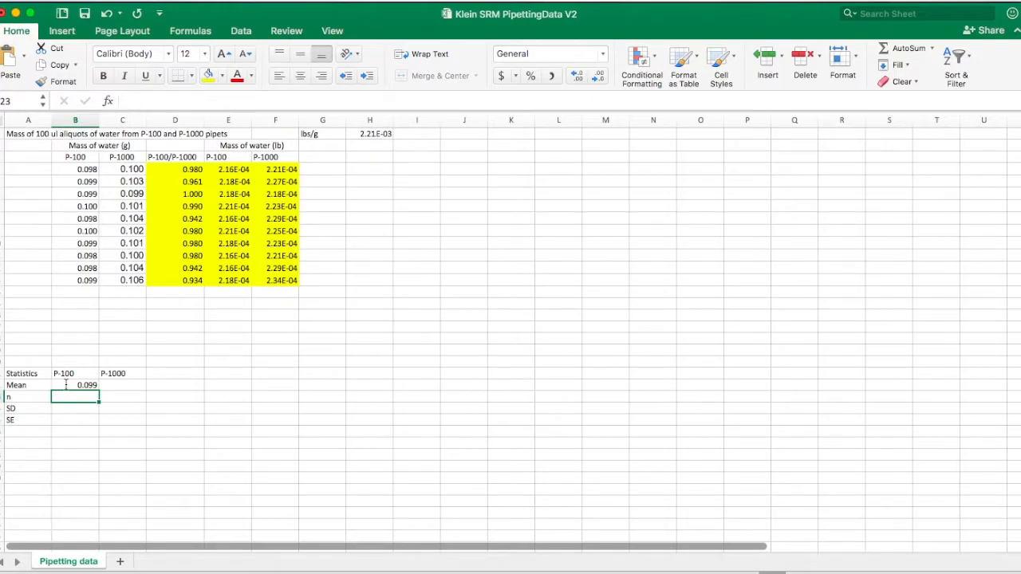
- Count the P-100 measurements with =COUNT(B4:B13) in the n row
type("=C")
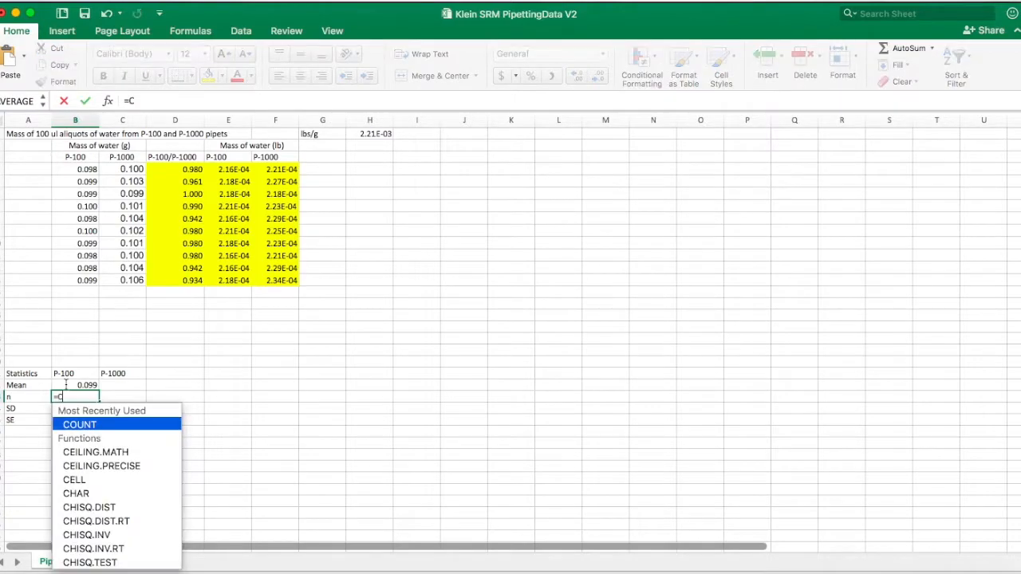
type("OUNT(")
left_click_drag(75, 169, 77, 284)
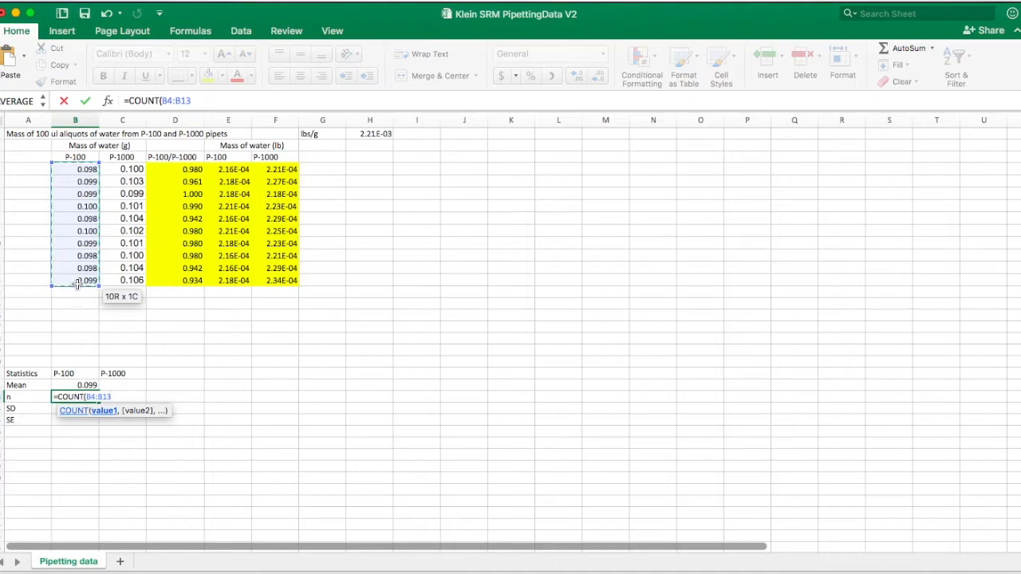
type(")")
key("Return")
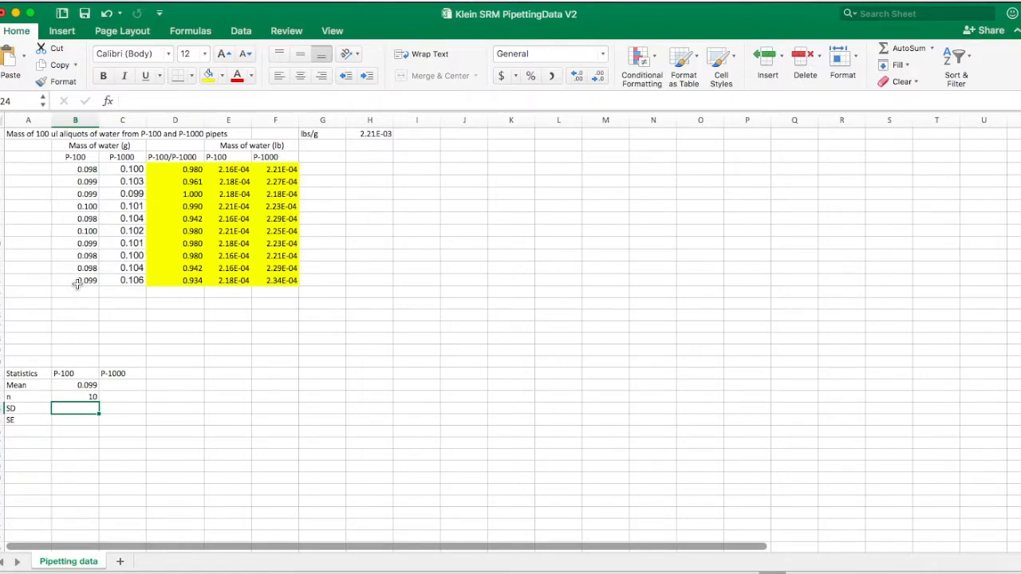
- Calculate the P-100 standard deviation with =STDEV(B4:B13) in the SD row
type("=STDEV(")
left_click_drag(85, 170, 73, 284)
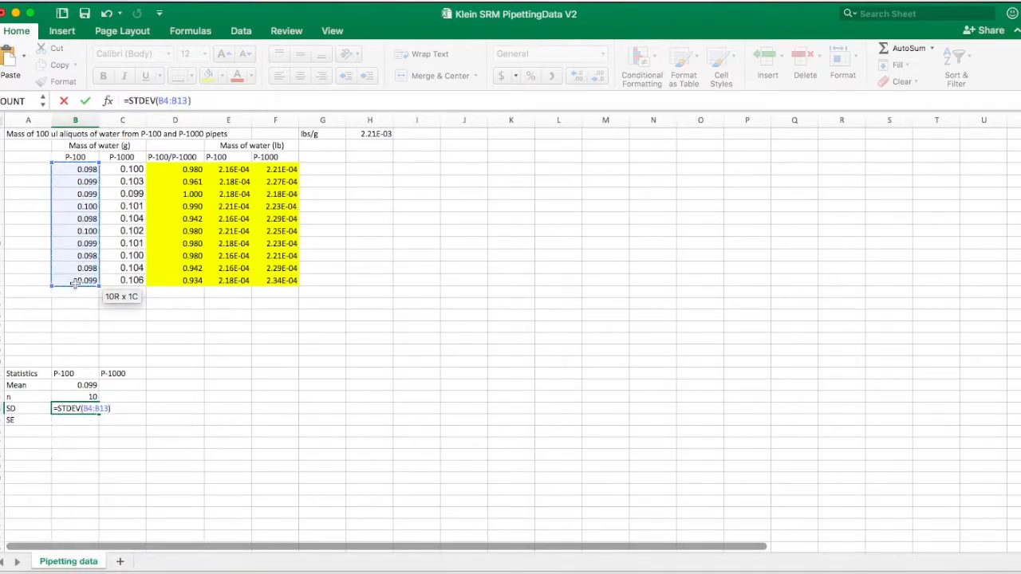
key("Return")
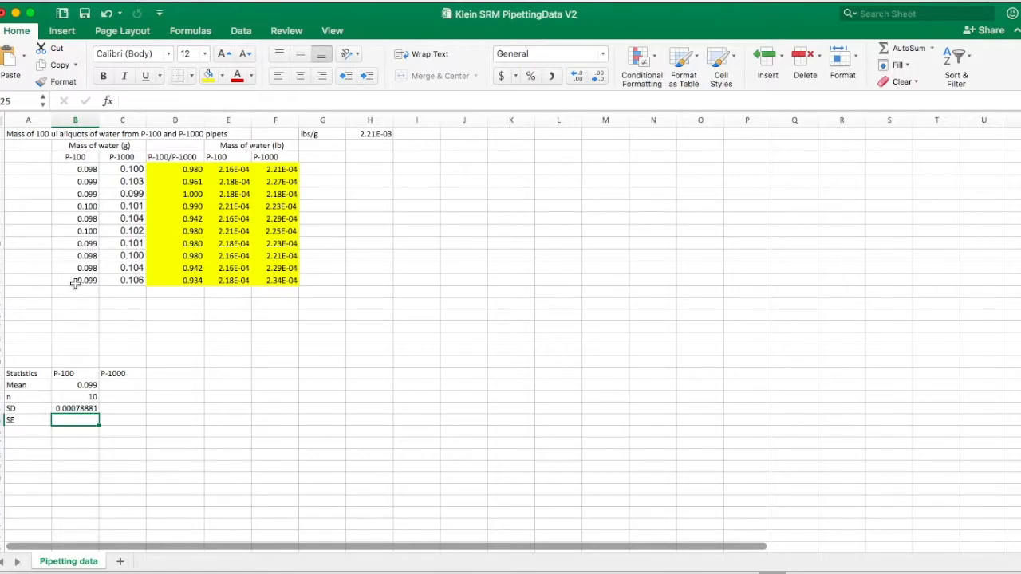
- Calculate the P-100 standard error with =B24/SQRT(B23) in the SE row
type("=B2")
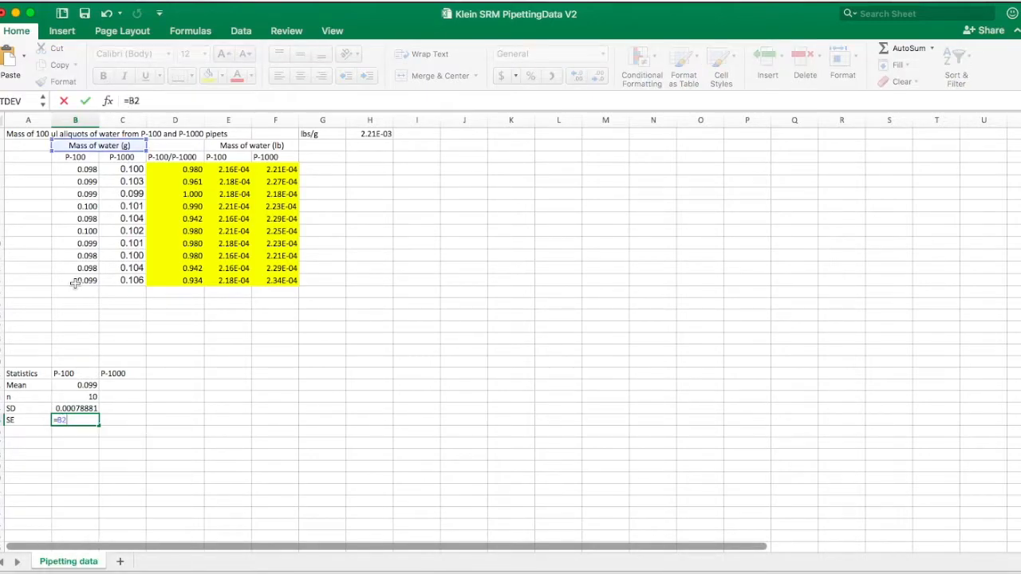
type("4/")
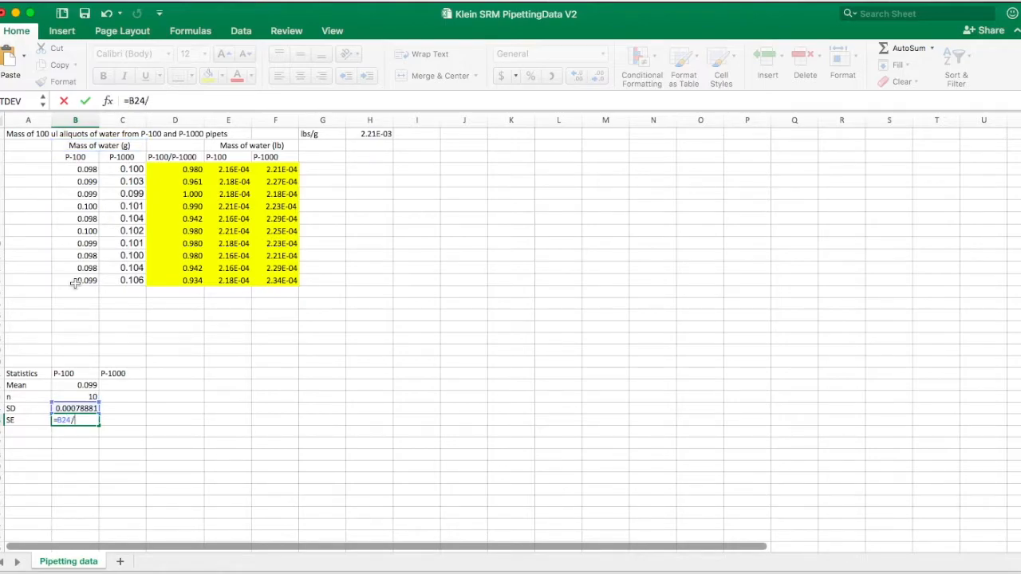
type("SQRT")
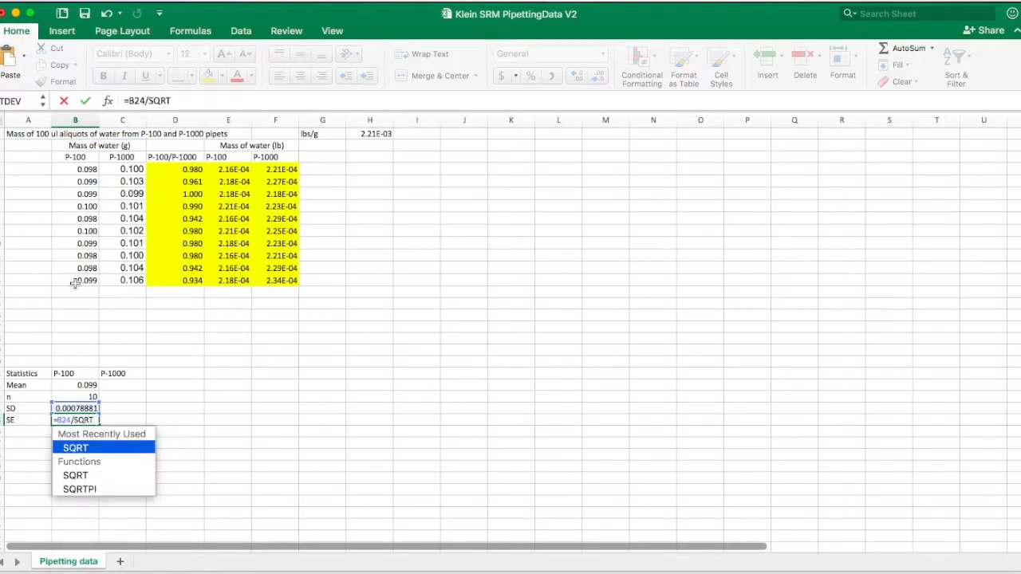
type("(B23)")
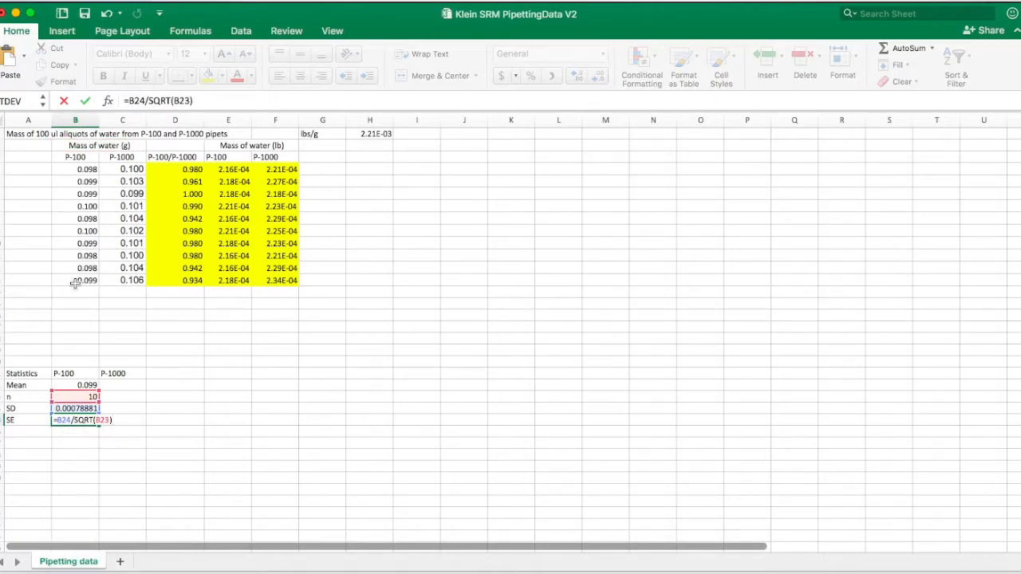
key("Return")
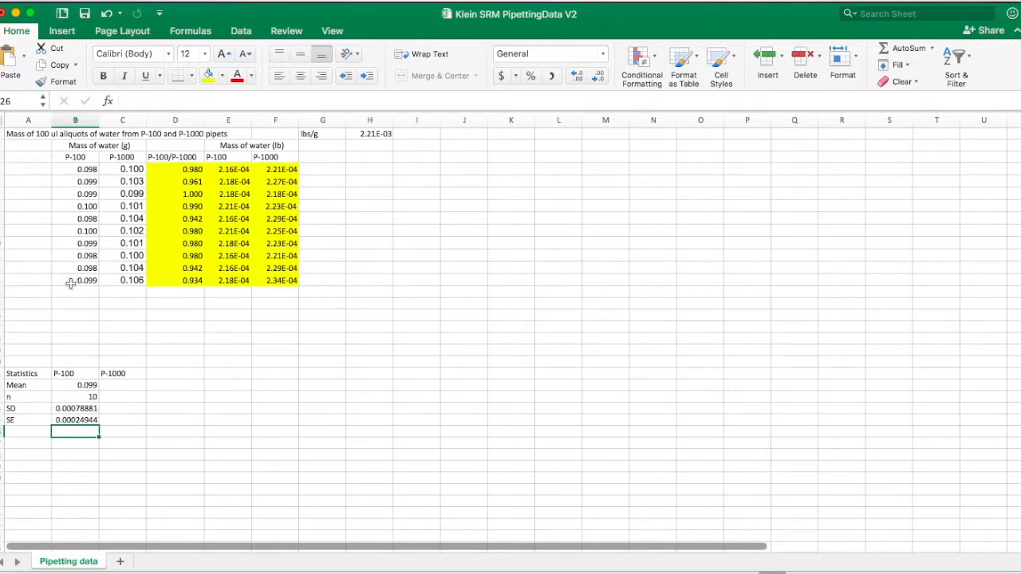
- Fill the four P-100 statistics formulas across into the P-1000 column
left_click_drag(75, 386, 130, 427)
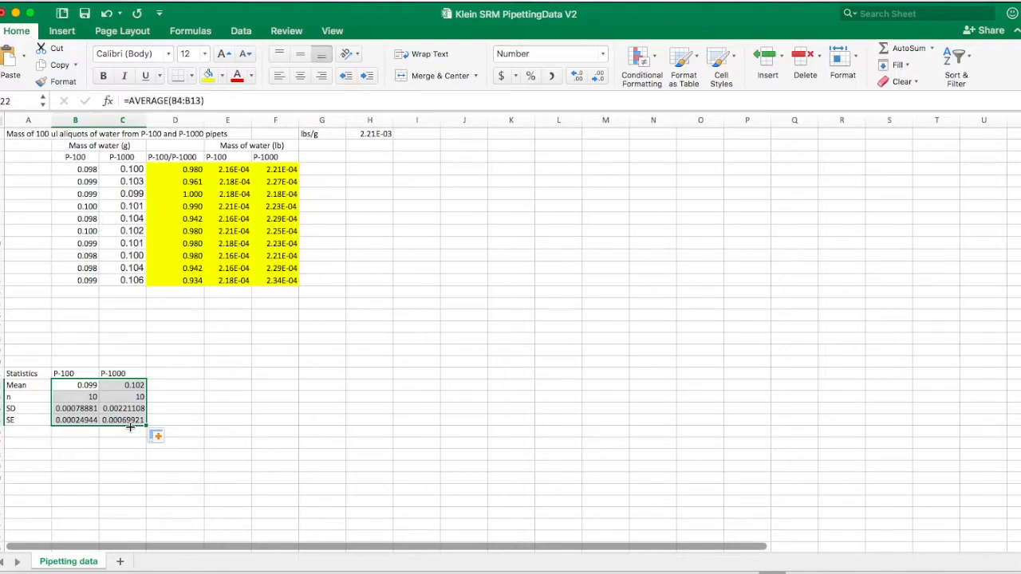
left_click(218, 415)
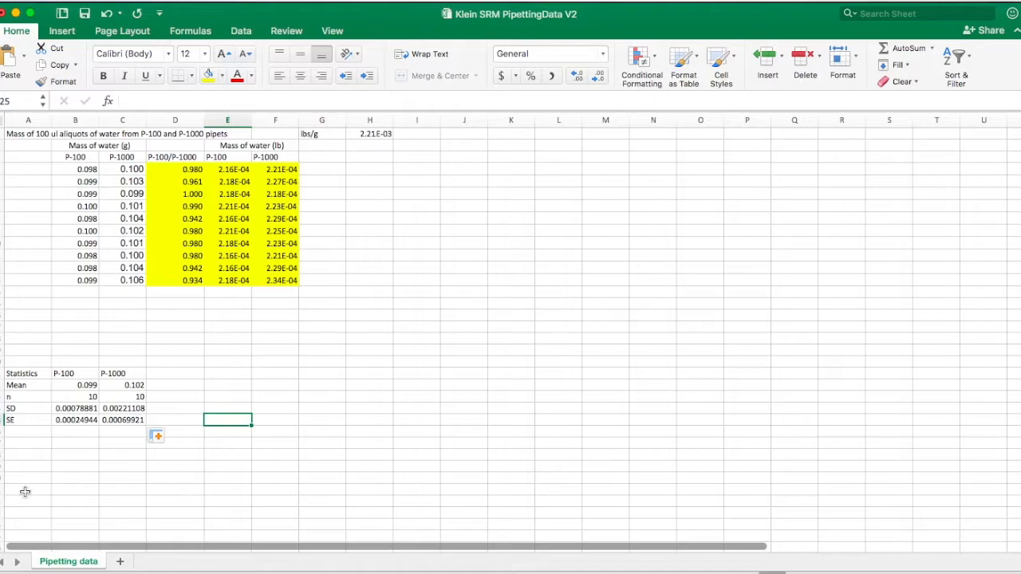
- Reduce the SD and SE values of both pipettes to three decimal places
left_click_drag(80, 408, 137, 423)
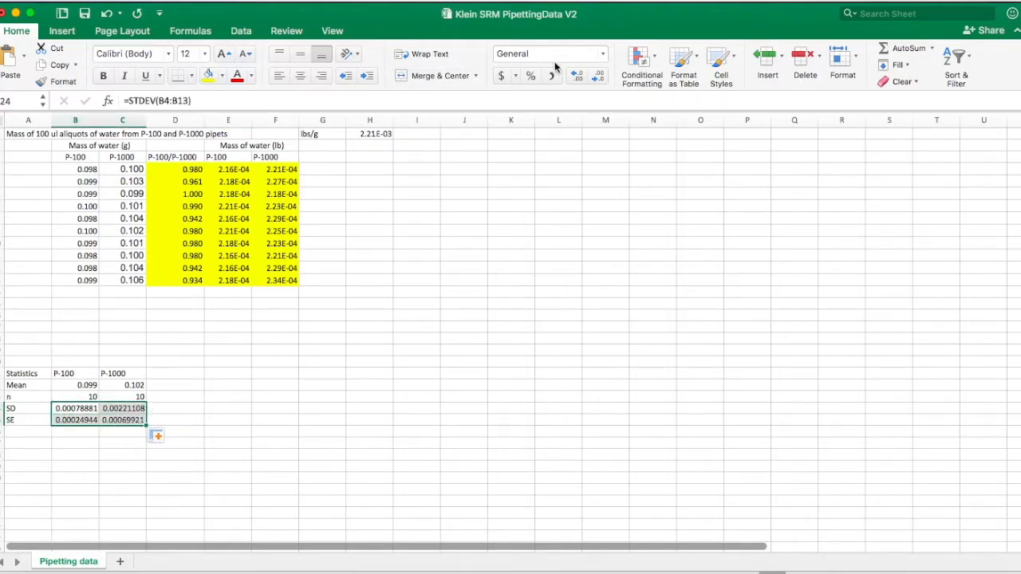
left_click(595, 78)
left_click(595, 78)
left_click(595, 78)
left_click(595, 78)
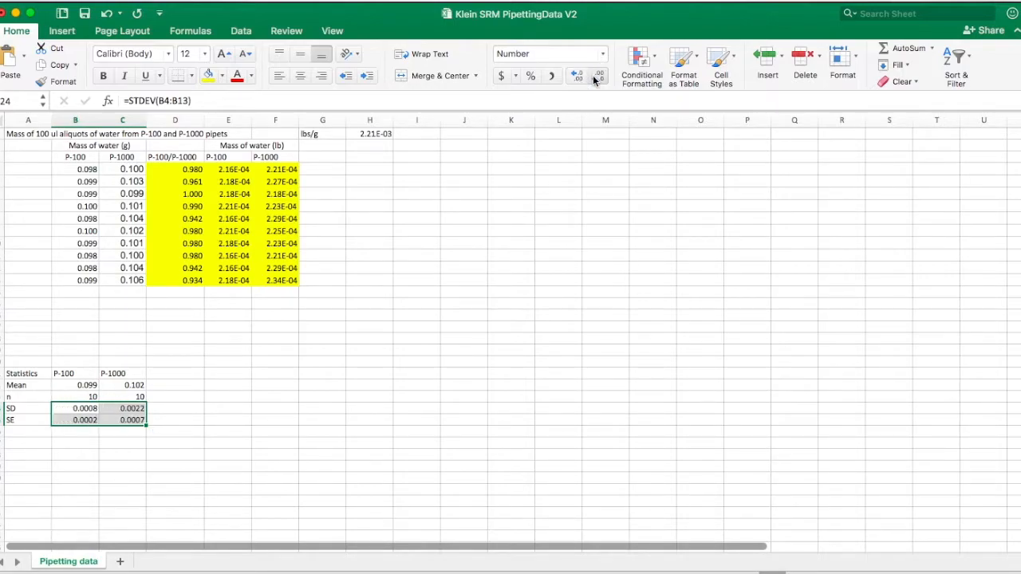
left_click(595, 78)
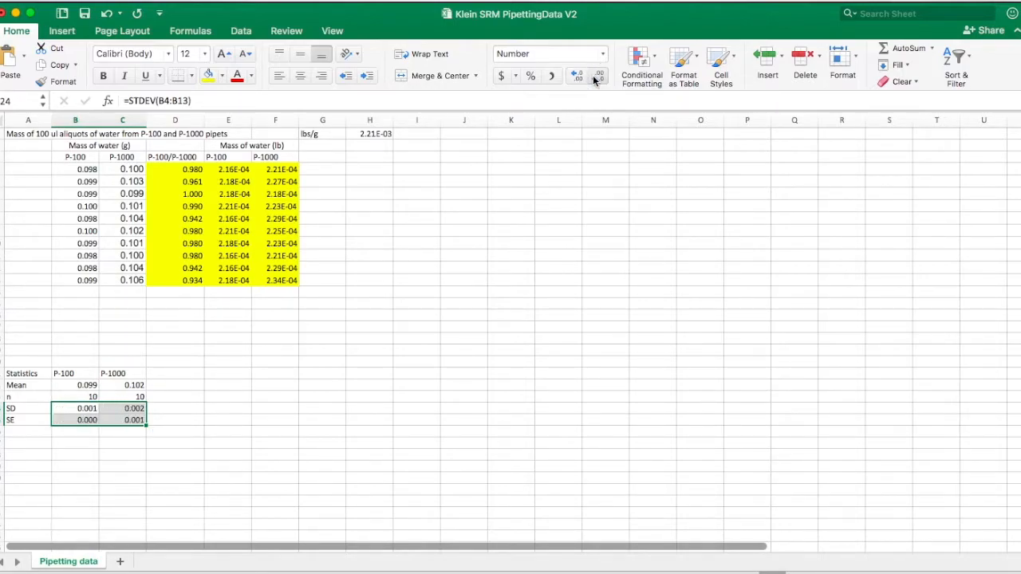
left_click(335, 429)
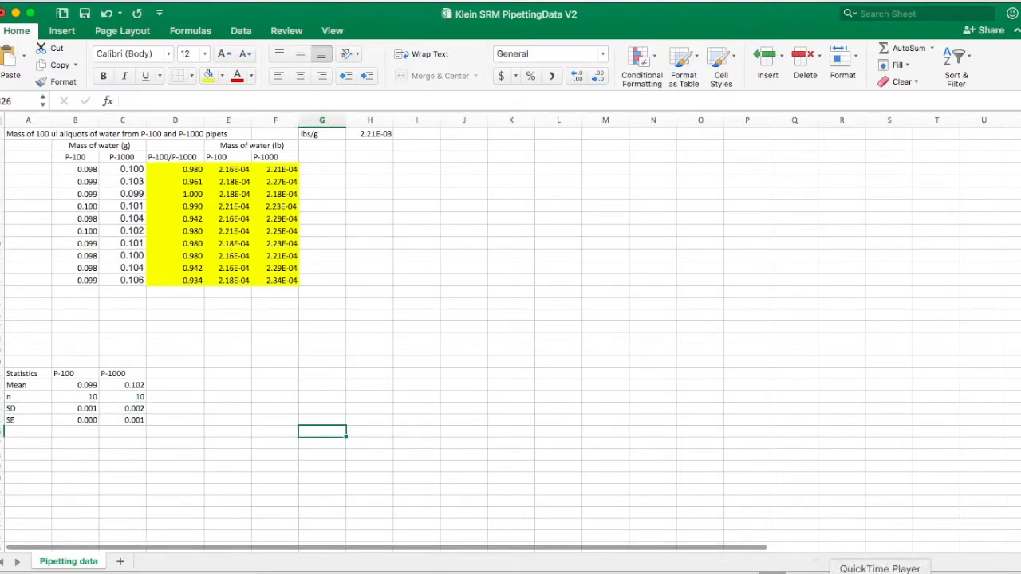
right_click(929, 570)
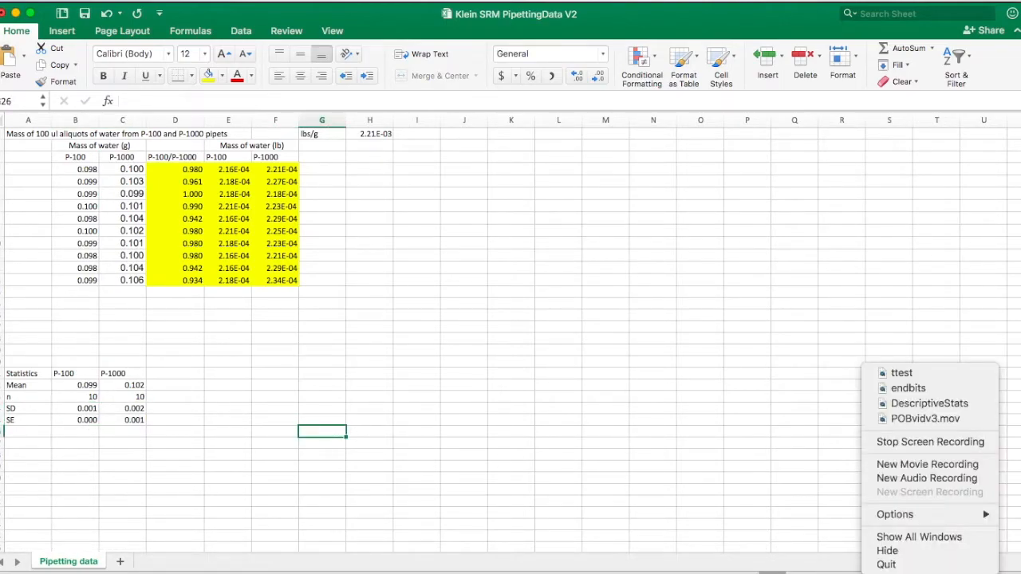
left_click(925, 442)
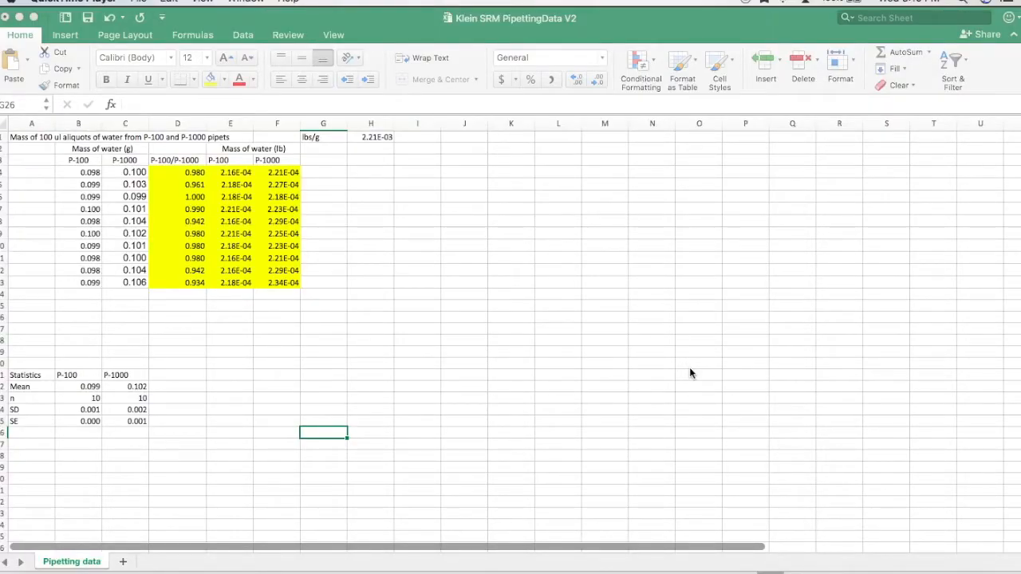
left_click(423, 34)
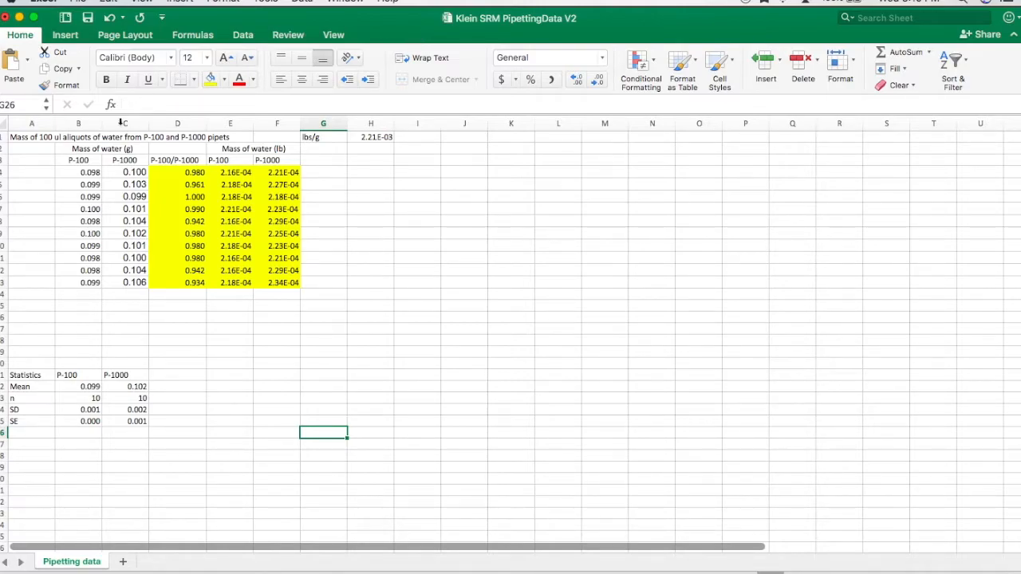
- Start a T.TEST formula in cell B30 using the function builder
left_click(93, 477)
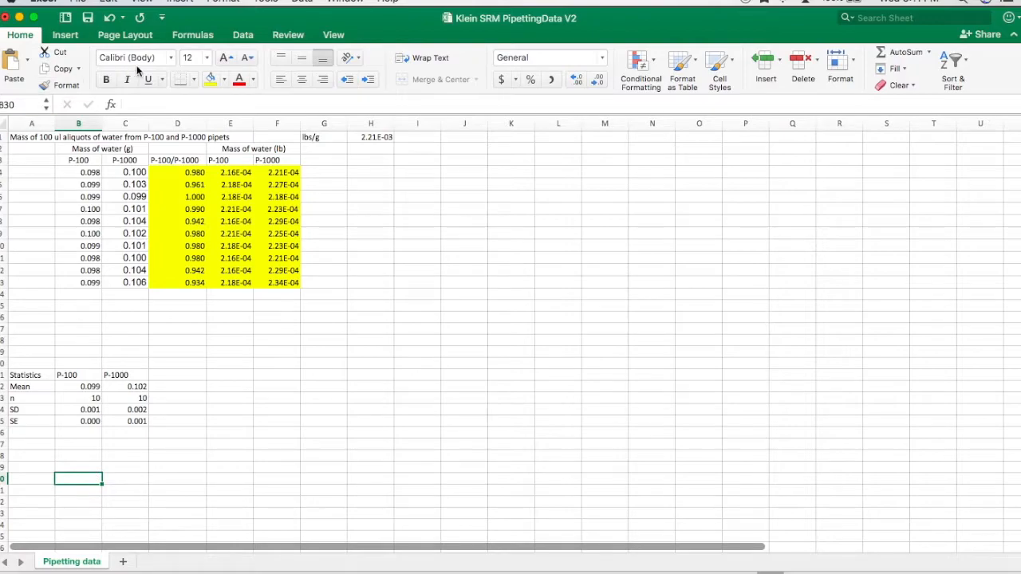
left_click(190, 36)
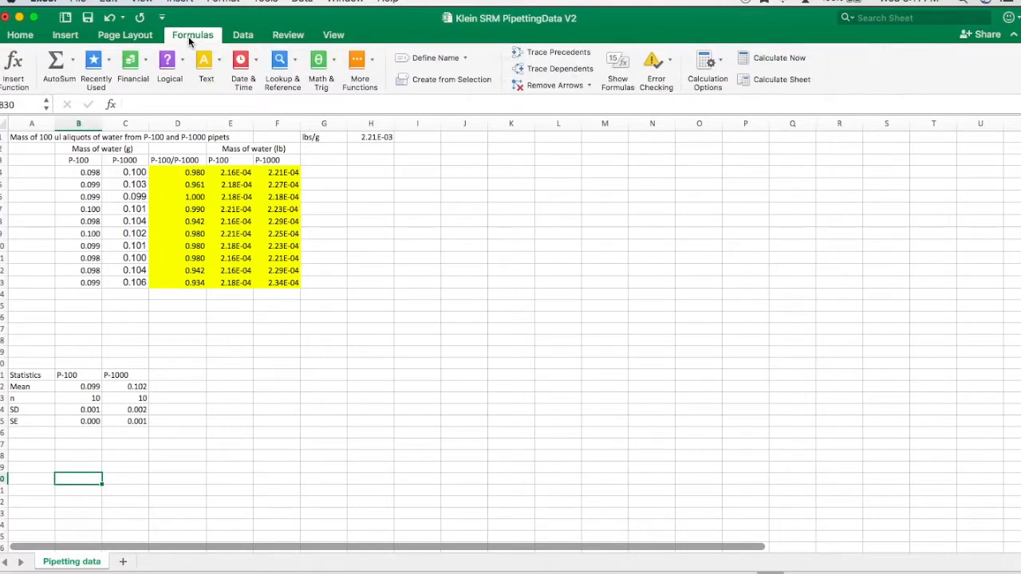
left_click(11, 71)
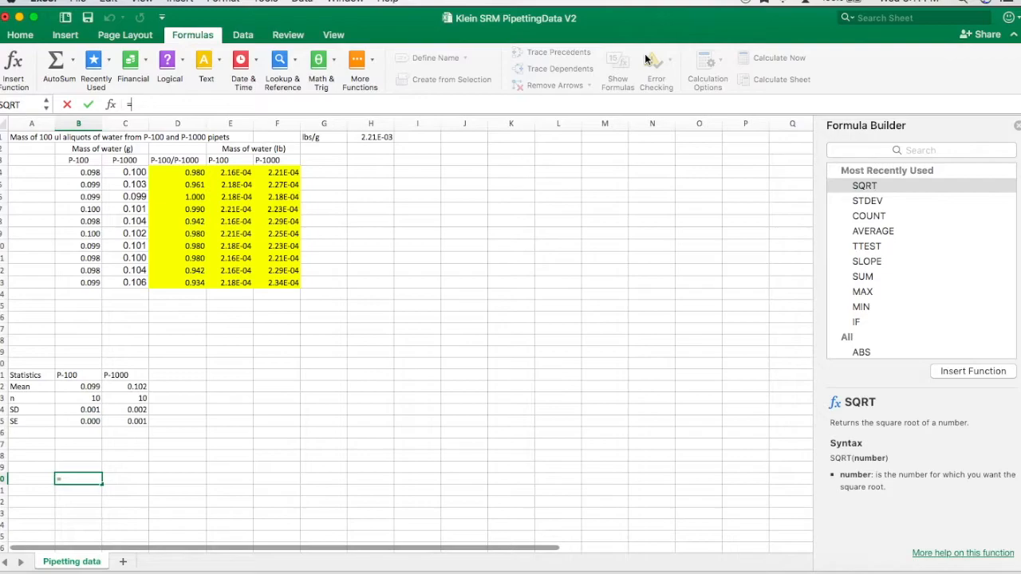
scroll(872, 274, "down", 3)
scroll(872, 275, "down", 10)
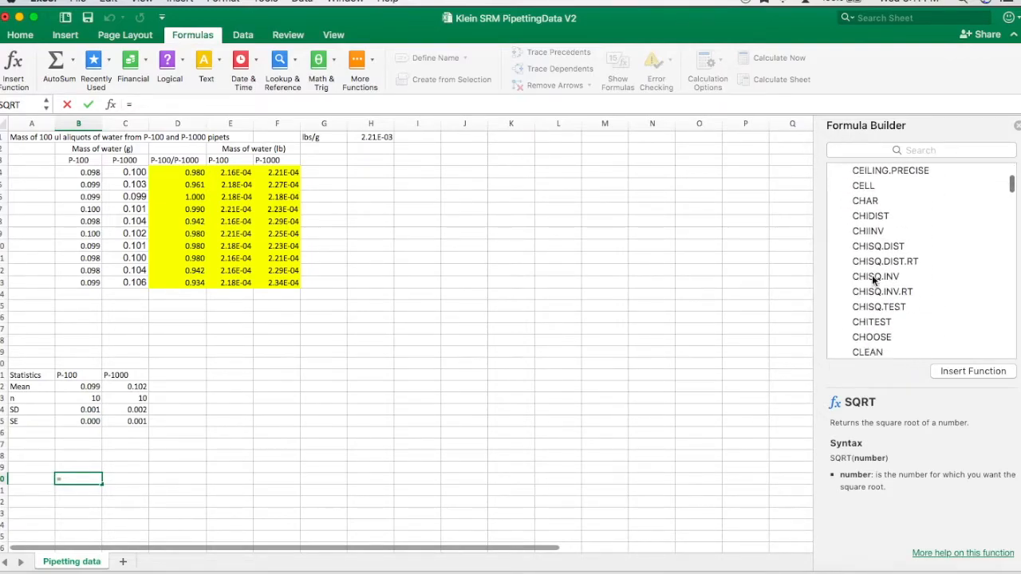
scroll(873, 279, "down", 15)
scroll(871, 274, "down", 15)
scroll(871, 279, "down", 15)
scroll(873, 279, "down", 10)
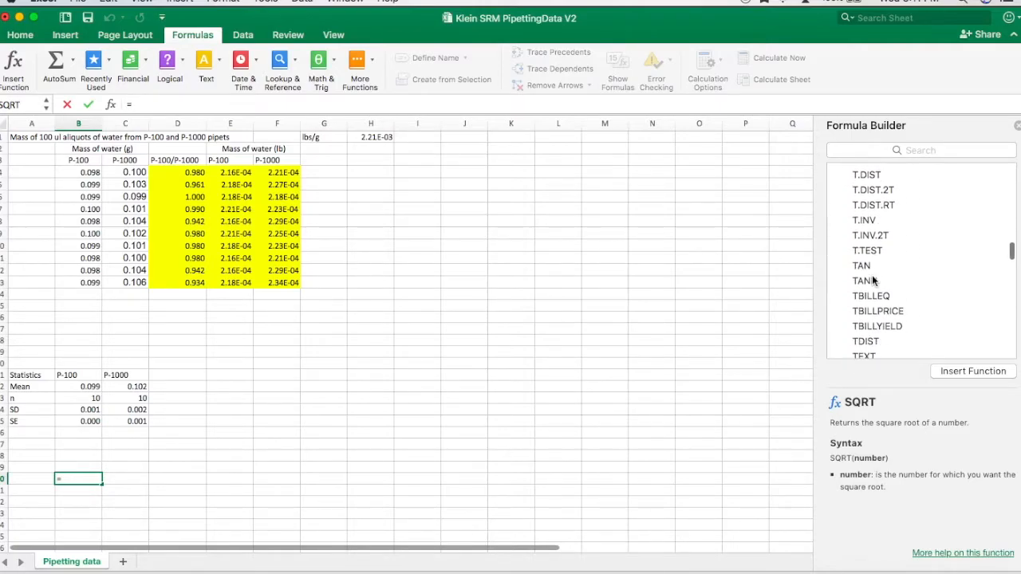
double_click(876, 235)
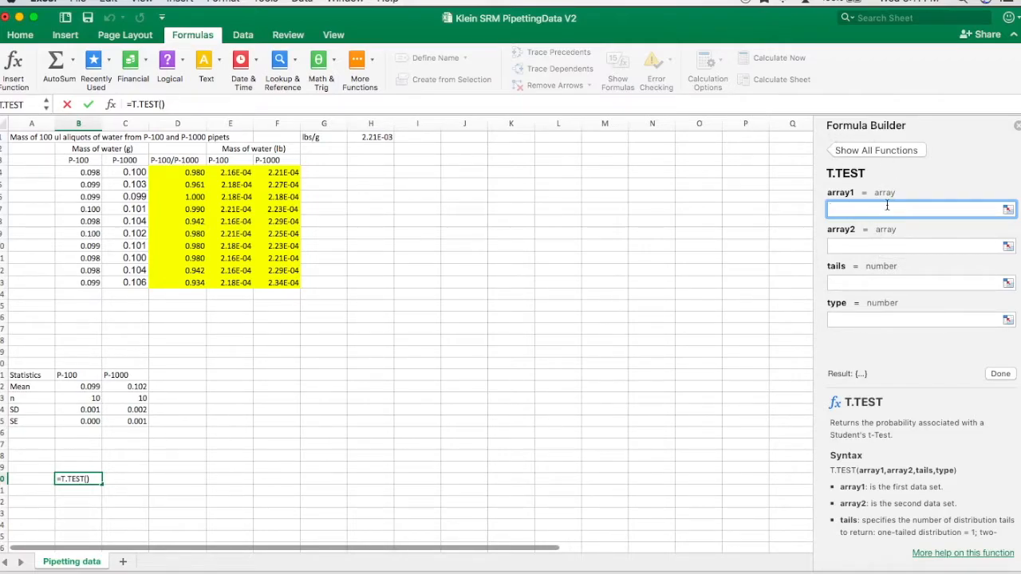
- Set the T.TEST arguments to arrays B4:B13 and C4:C13, tails 2 and type 3, and finish the formula
left_click_drag(77, 170, 71, 284)
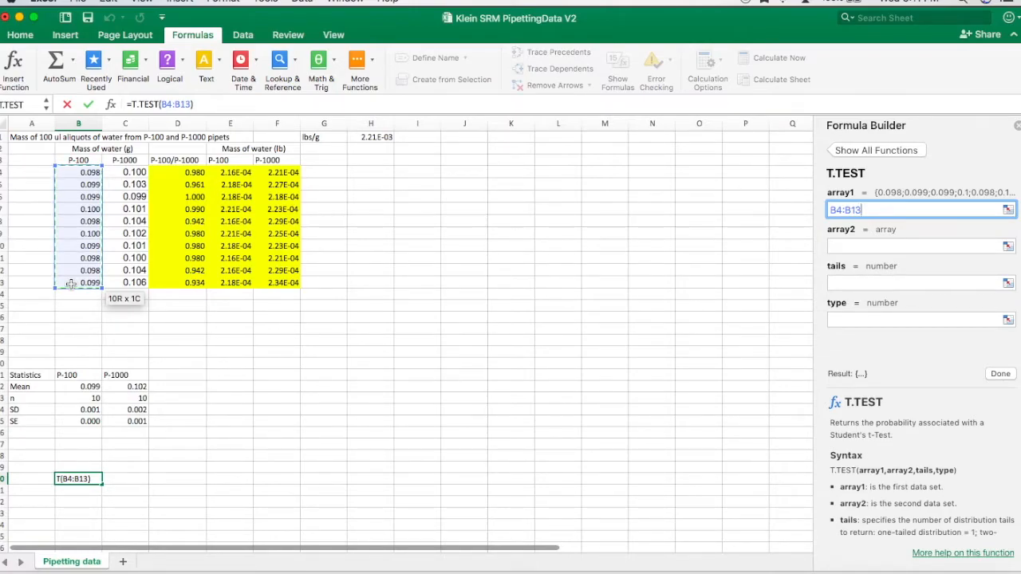
left_click(871, 248)
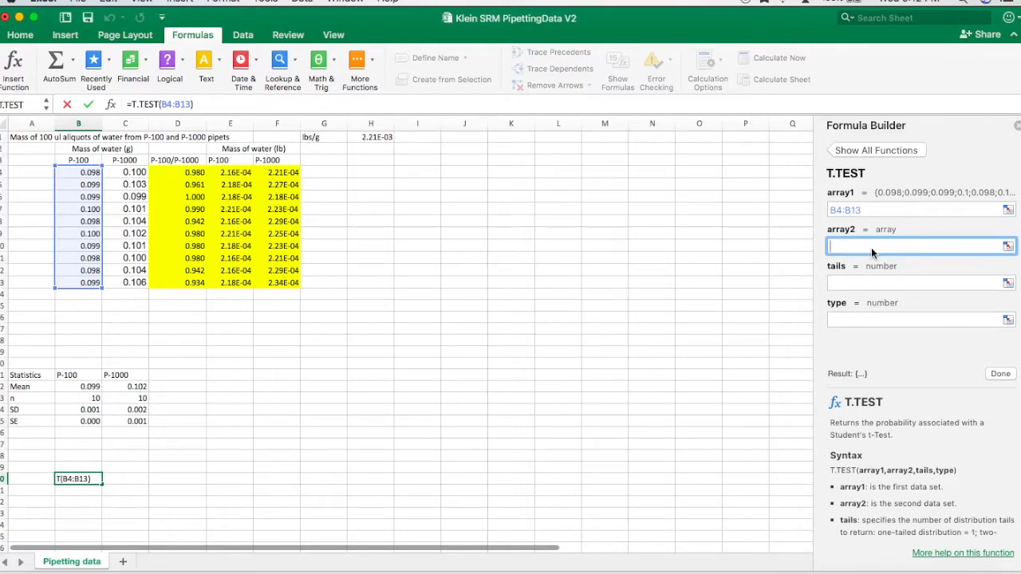
left_click_drag(137, 171, 128, 285)
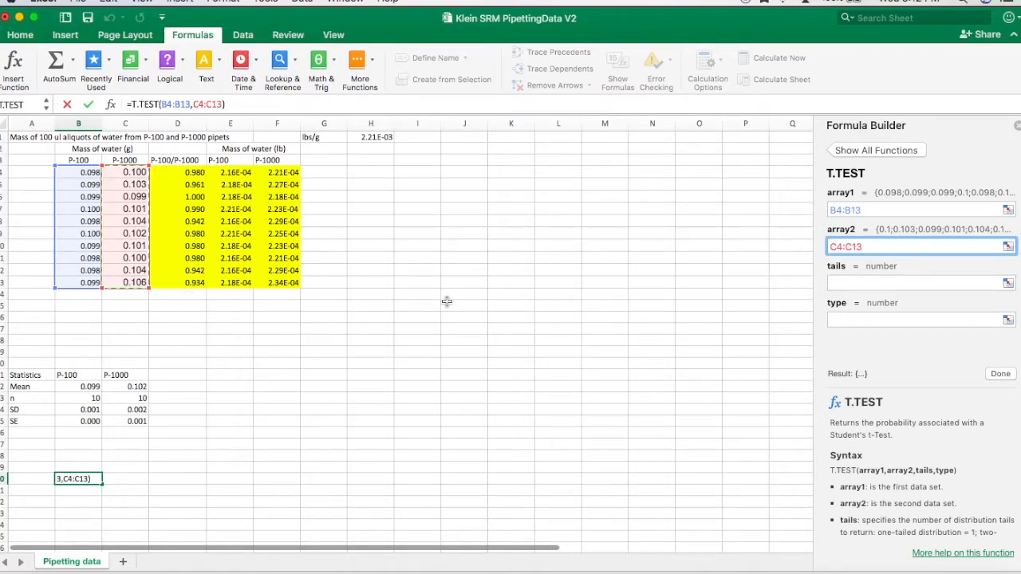
left_click(855, 286)
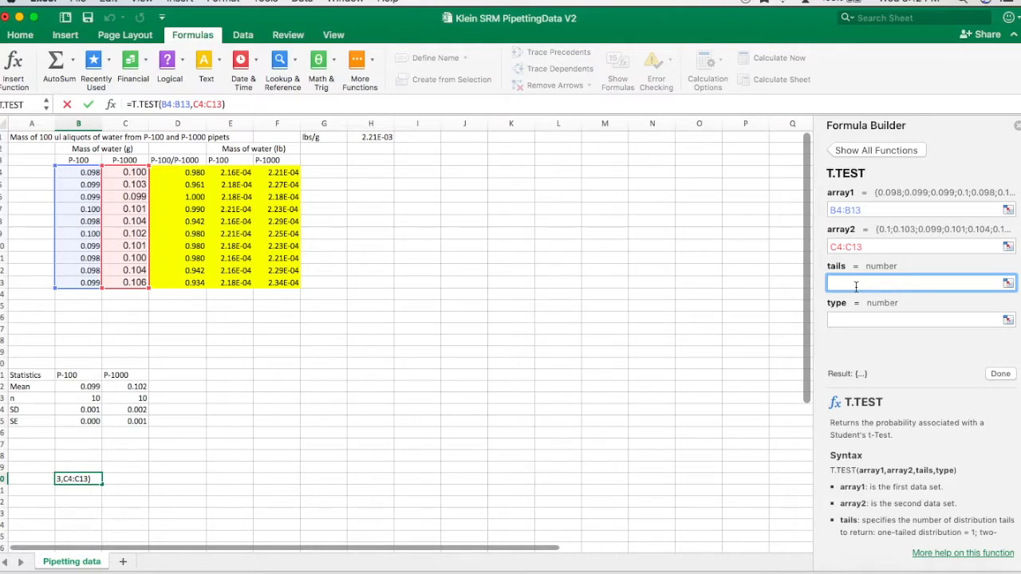
type("2")
left_click(910, 318)
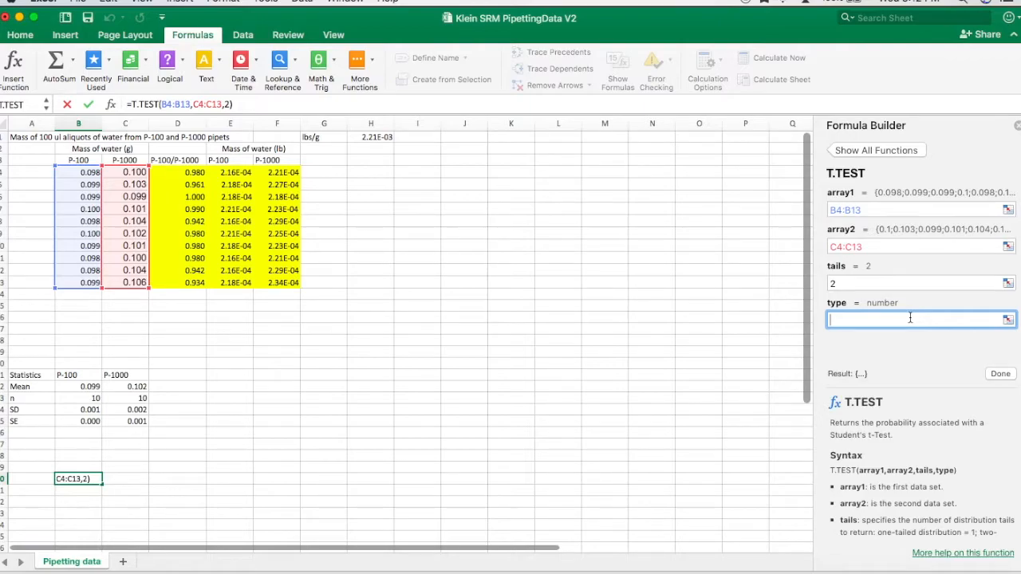
type("3")
left_click(1008, 378)
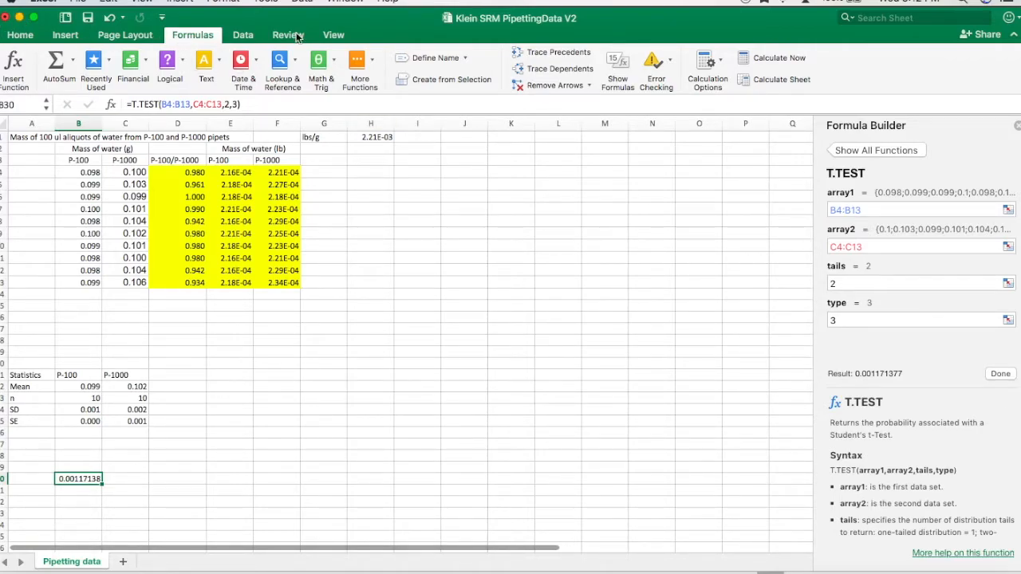
- Reduce the p-value in B30 to three decimal places
left_click(19, 36)
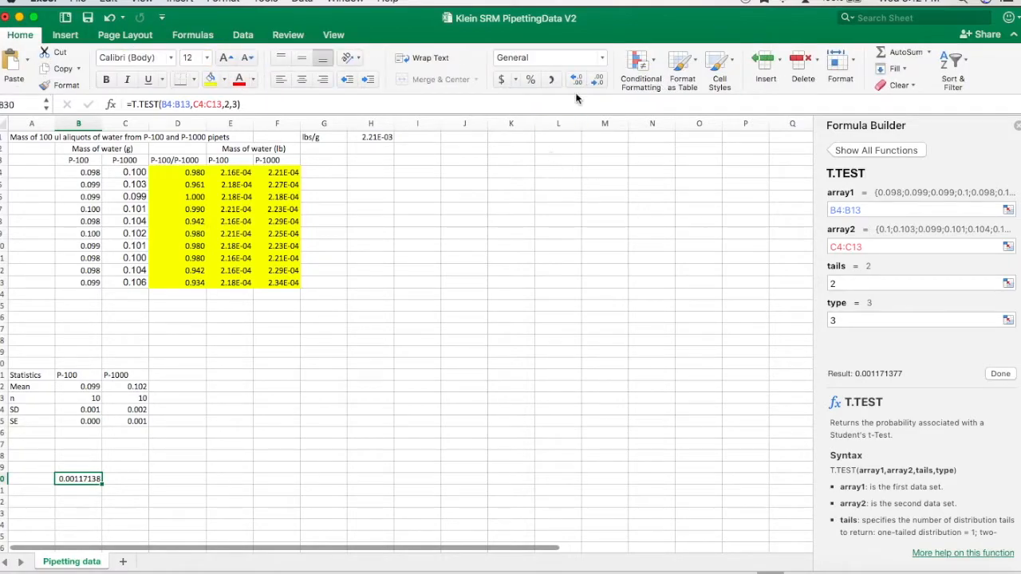
left_click(597, 83)
left_click(597, 83)
left_click(597, 83)
left_click(598, 83)
left_click(598, 83)
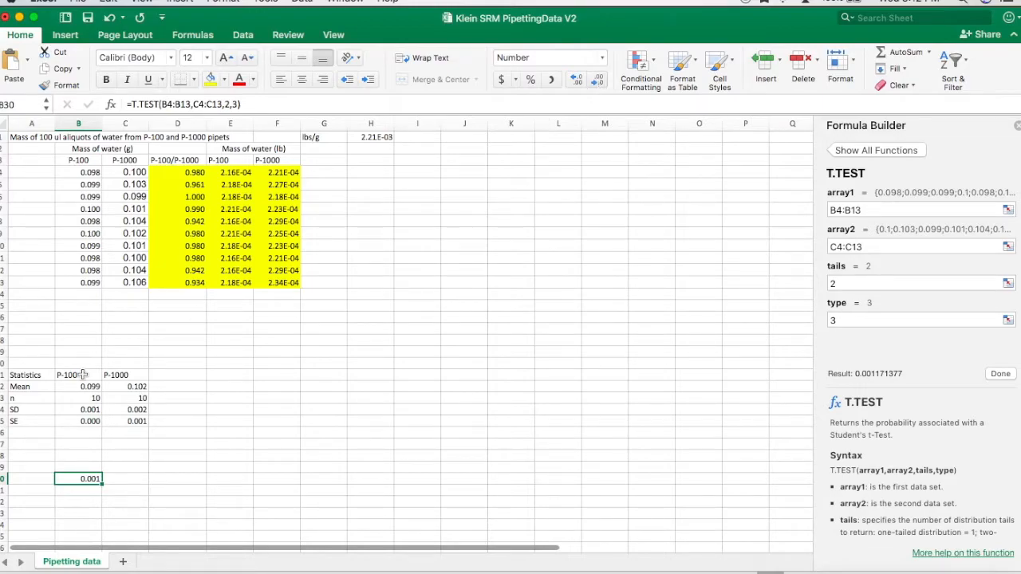
- Try to label cell A30 as P-value, closing the Formula Builder
left_click(32, 479)
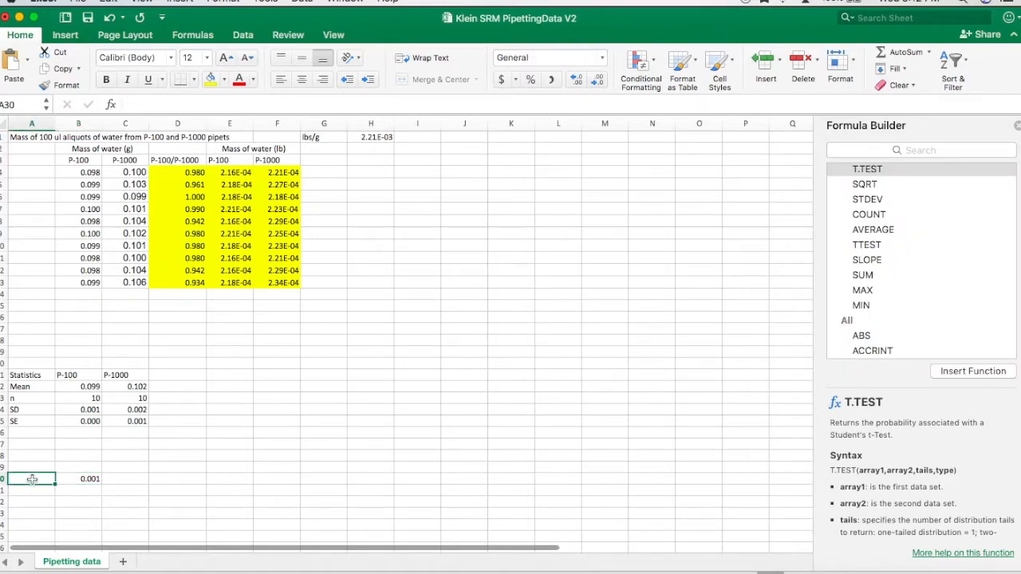
type("P-value")
left_click(1017, 125)
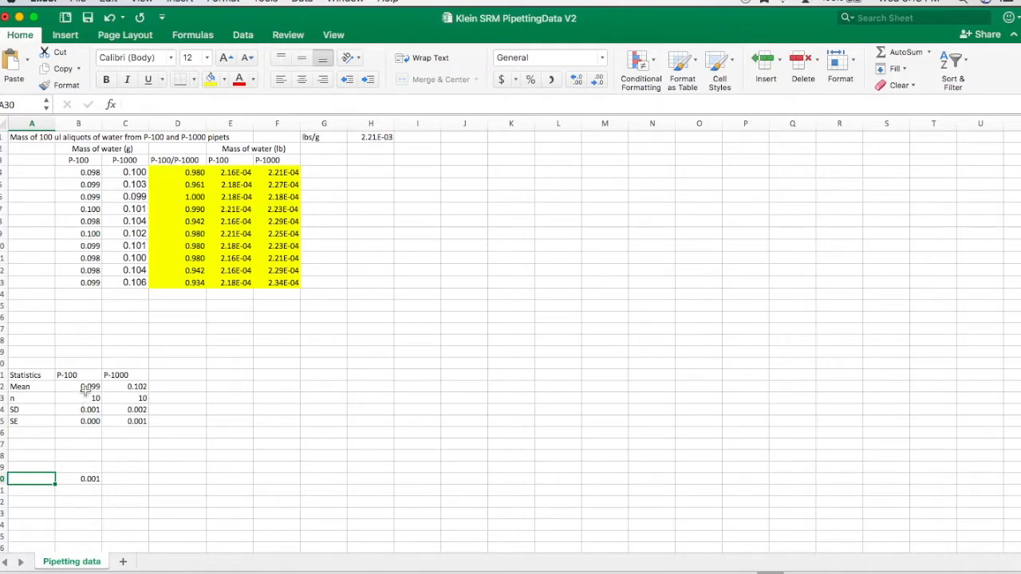
- Fill the mean, n, SD and SE values of both pipettes with yellow
left_click_drag(86, 388, 131, 425)
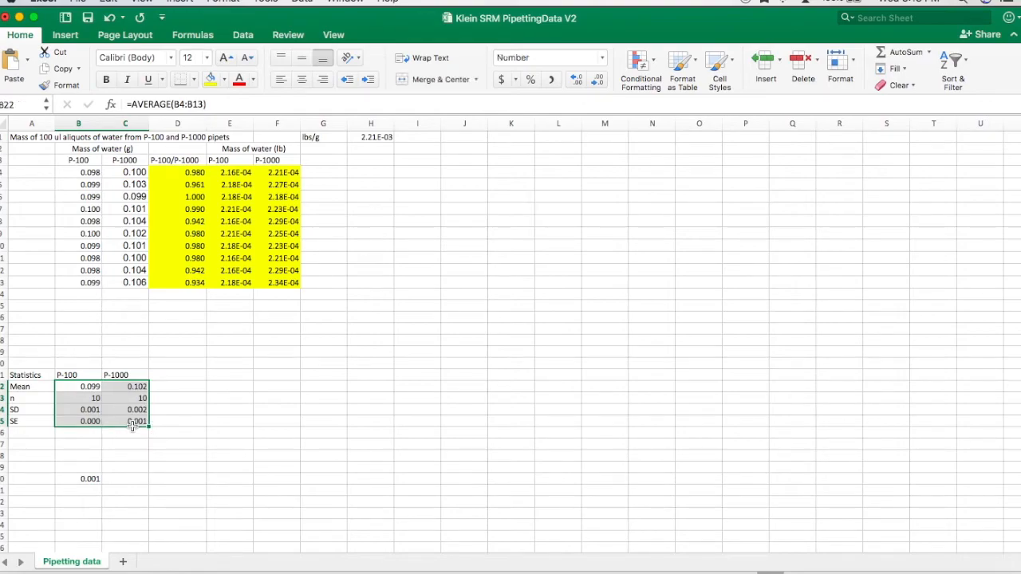
left_click(211, 80)
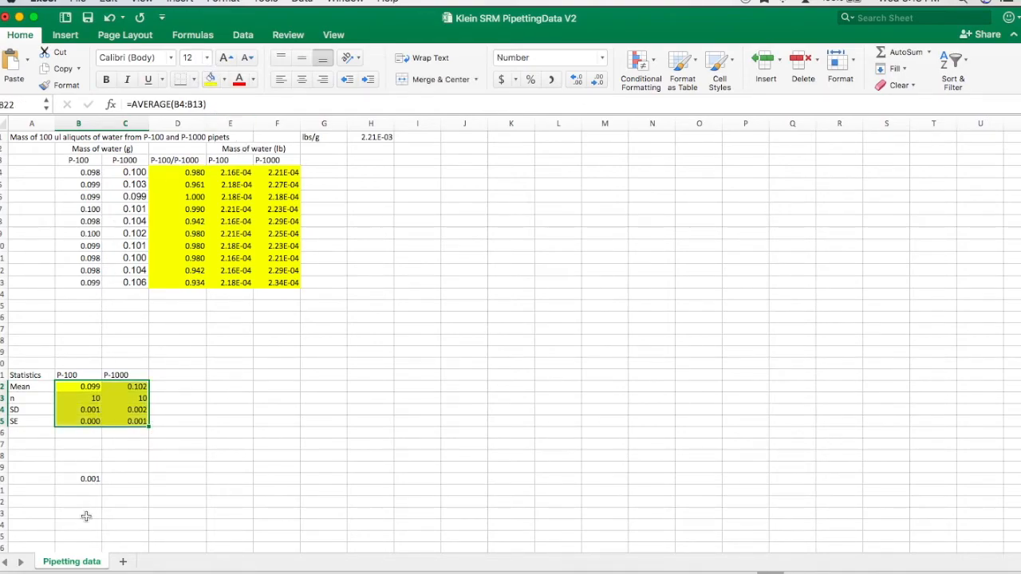
- Label cell A30 as P-value
left_click(41, 479)
type("P-value")
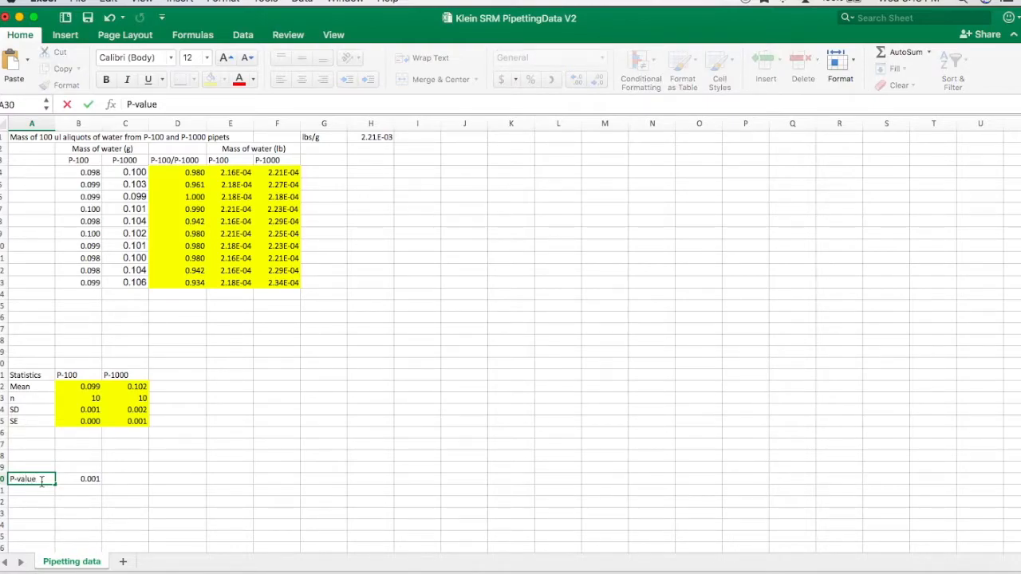
- Fill the p-value cell B30 with yellow
left_click(82, 479)
left_click(210, 82)
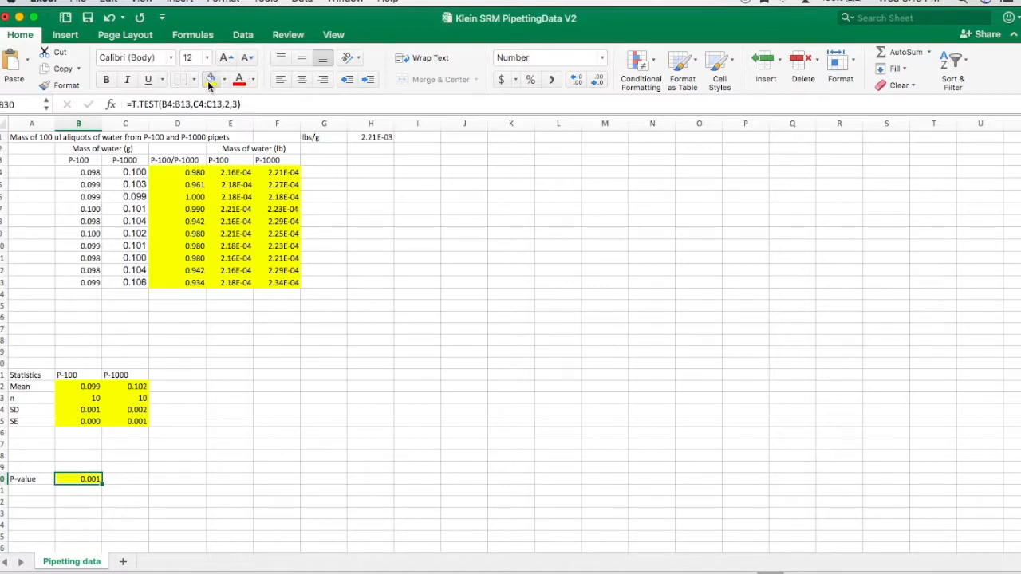
left_click(308, 523)
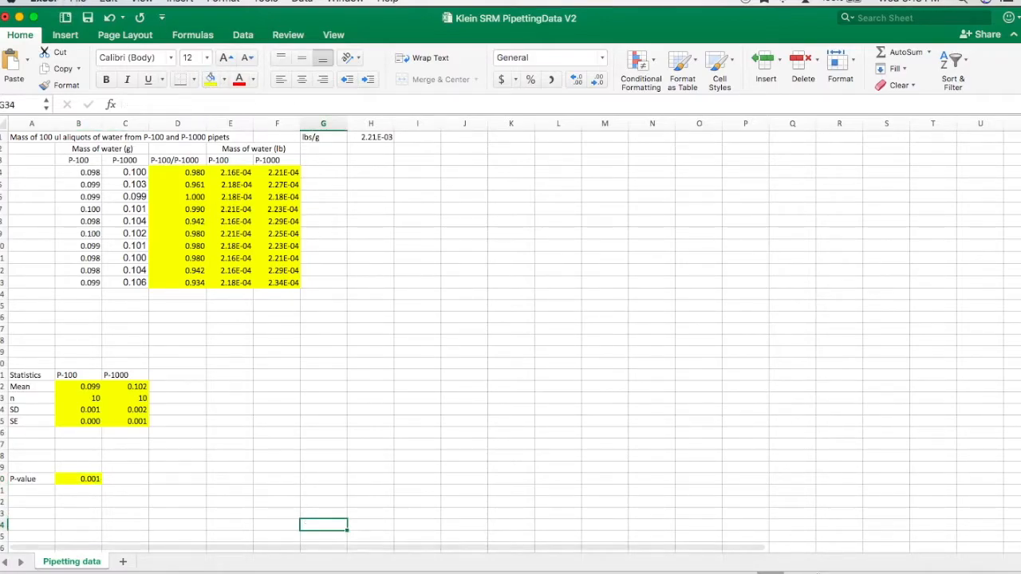
right_click(877, 566)
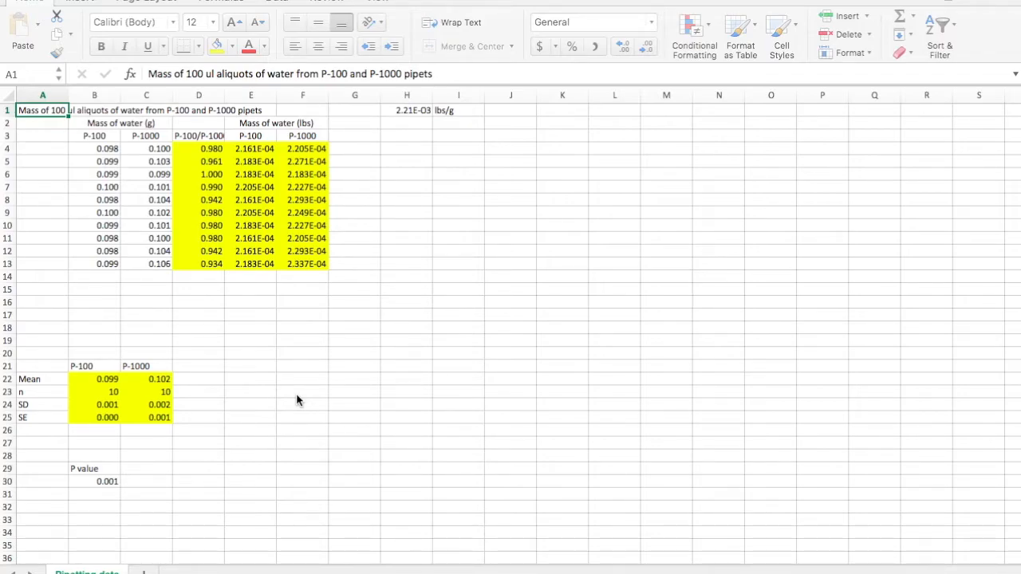
- Insert a clustered column chart of the P-100 and P-1000 mean values
left_click(101, 368)
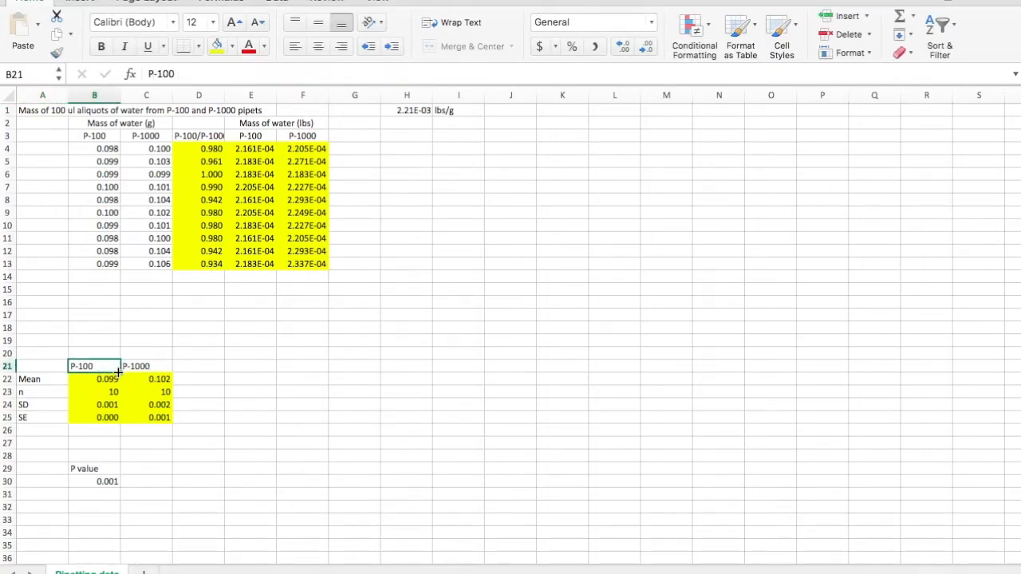
left_click_drag(114, 368, 141, 380)
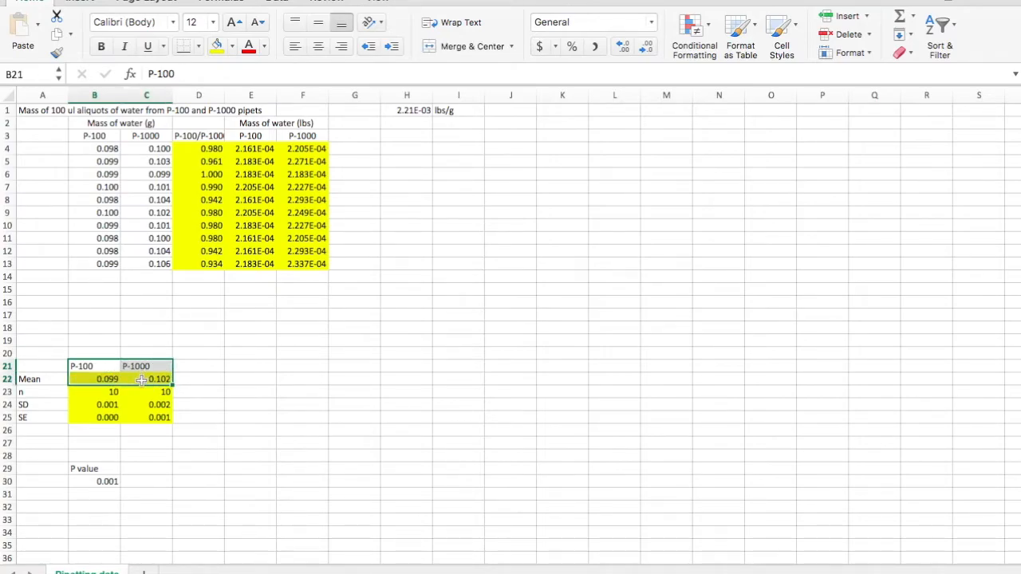
left_click(82, 3)
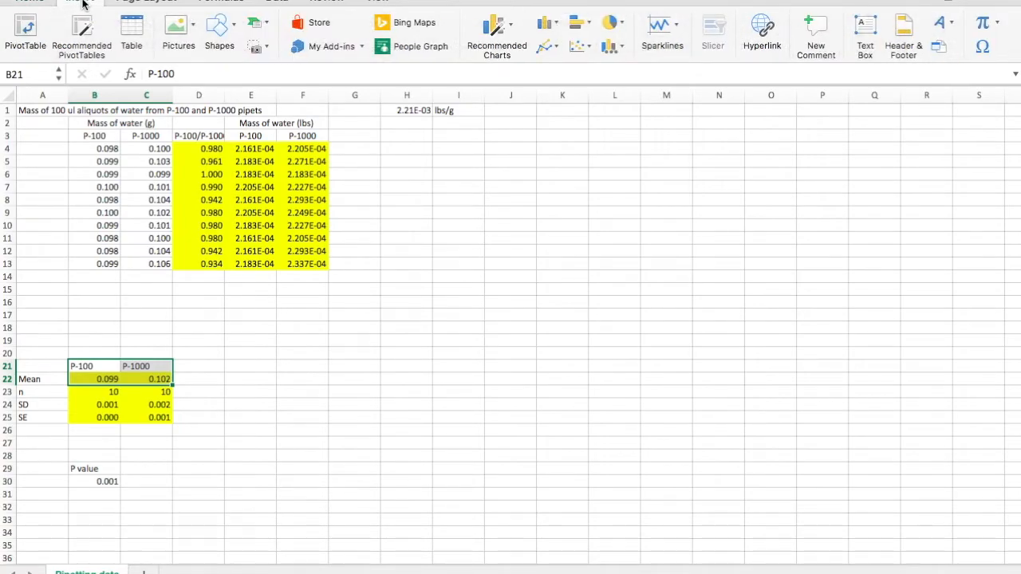
left_click(549, 29)
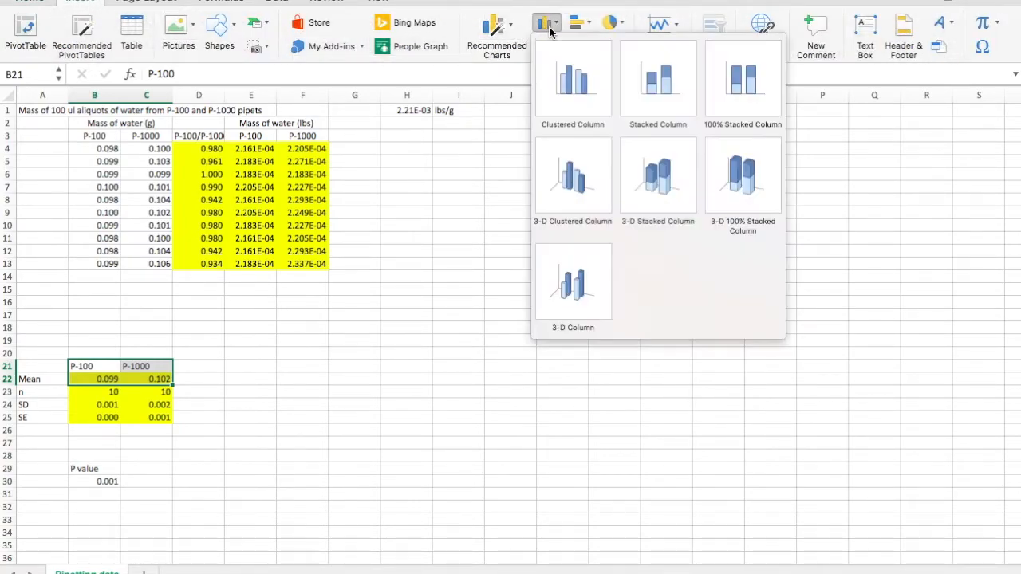
left_click(587, 64)
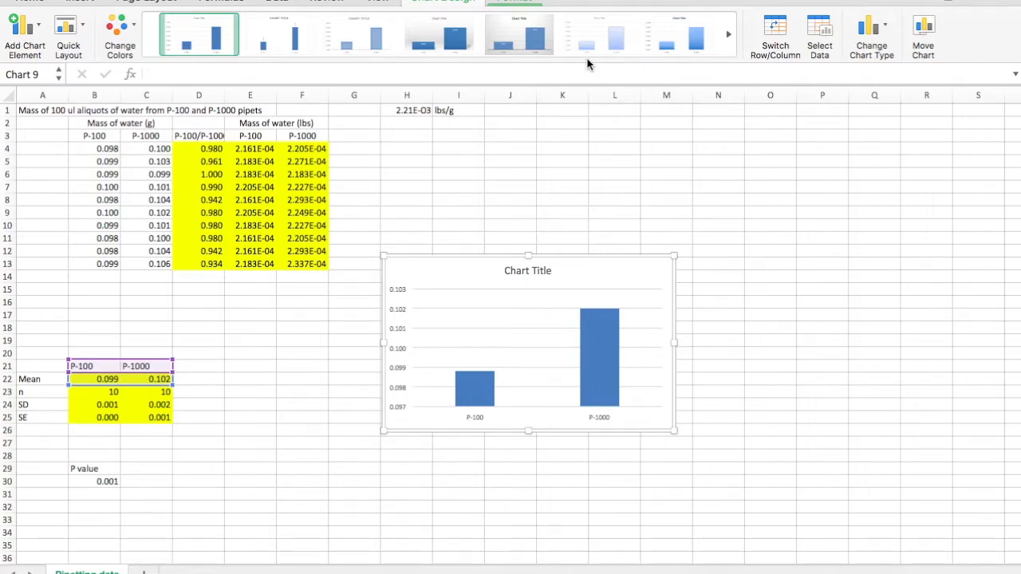
- Move the chart to a new sheet named Pipetting graph
left_click(923, 32)
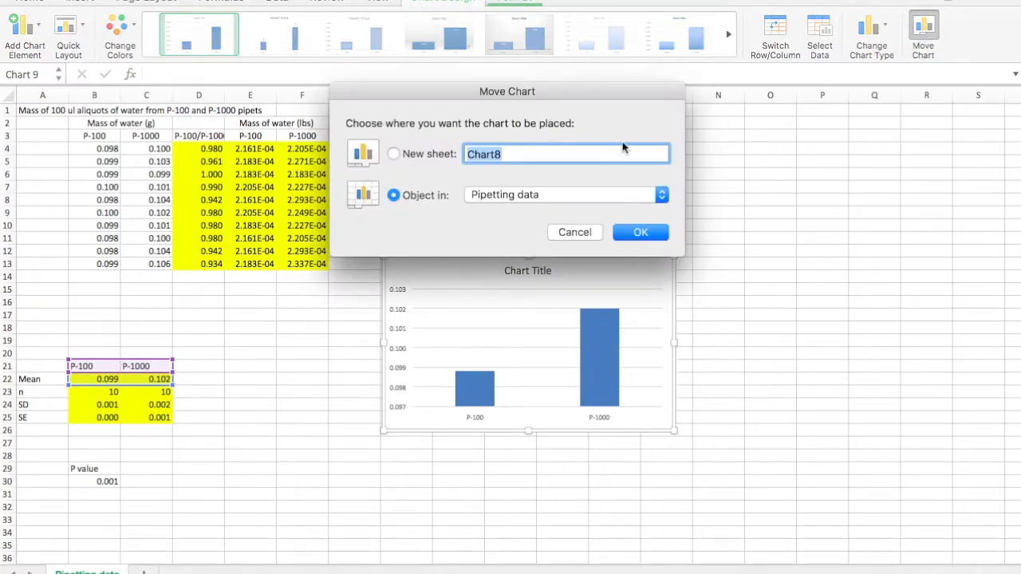
left_click(394, 154)
type("Pipetting ")
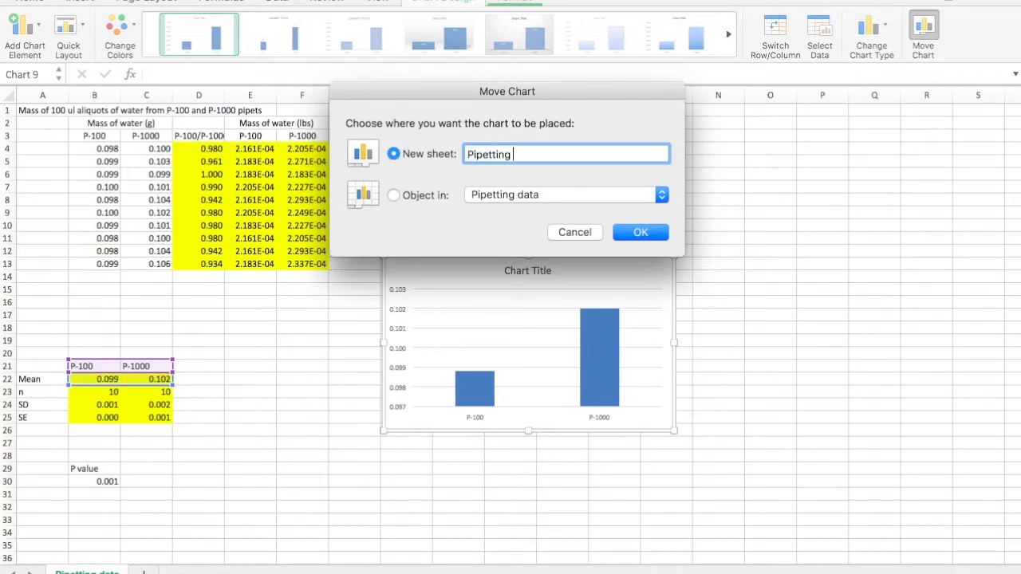
type("graph")
left_click(642, 233)
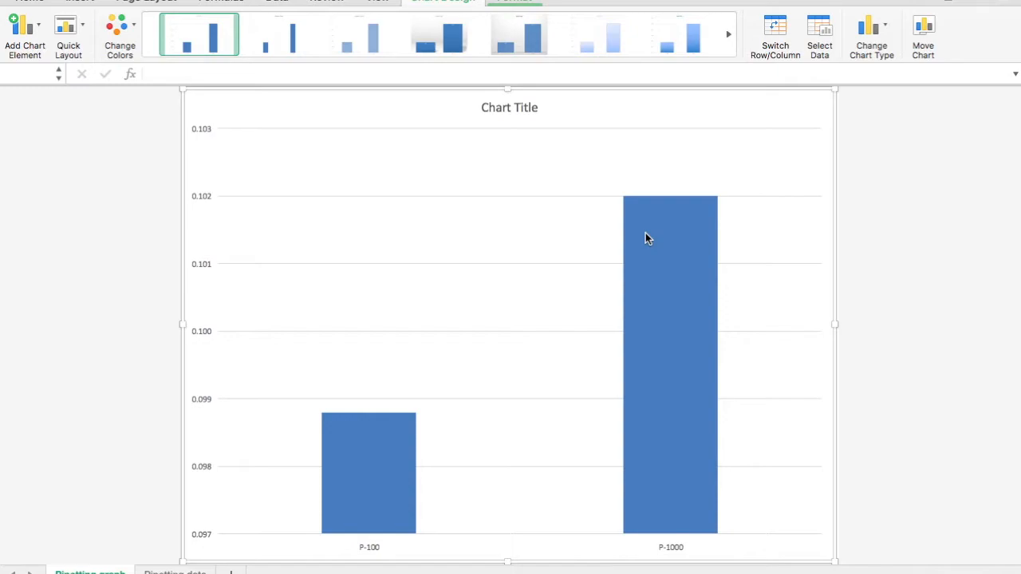
- Add a primary vertical axis title reading Mass of water (g)
left_click(33, 35)
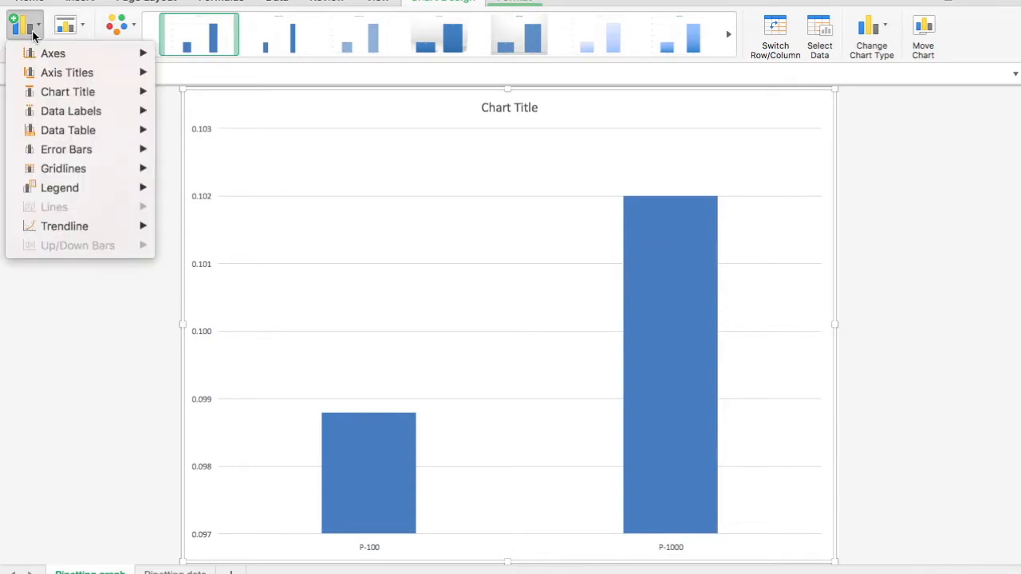
mouse_move(95, 80)
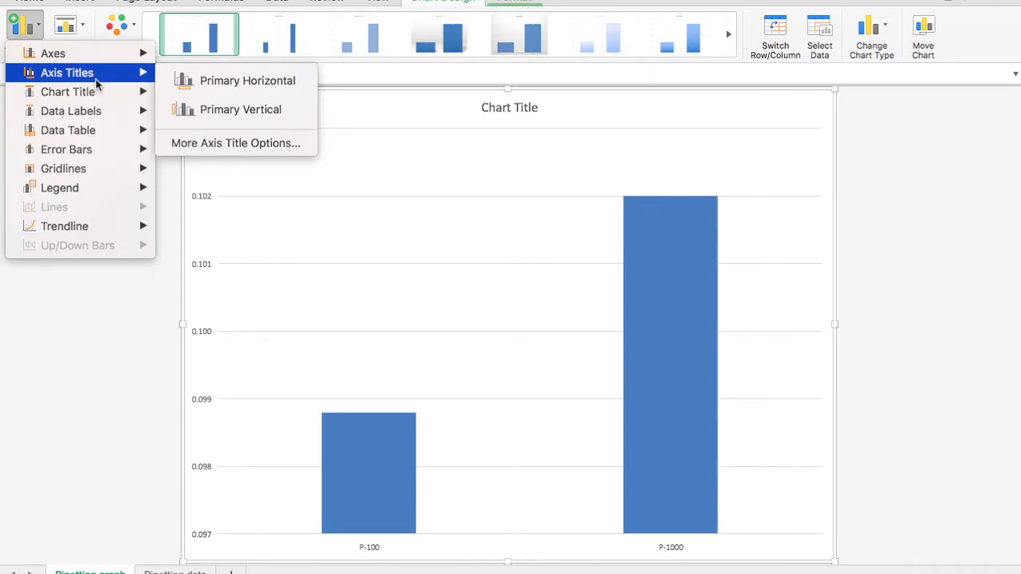
left_click(213, 116)
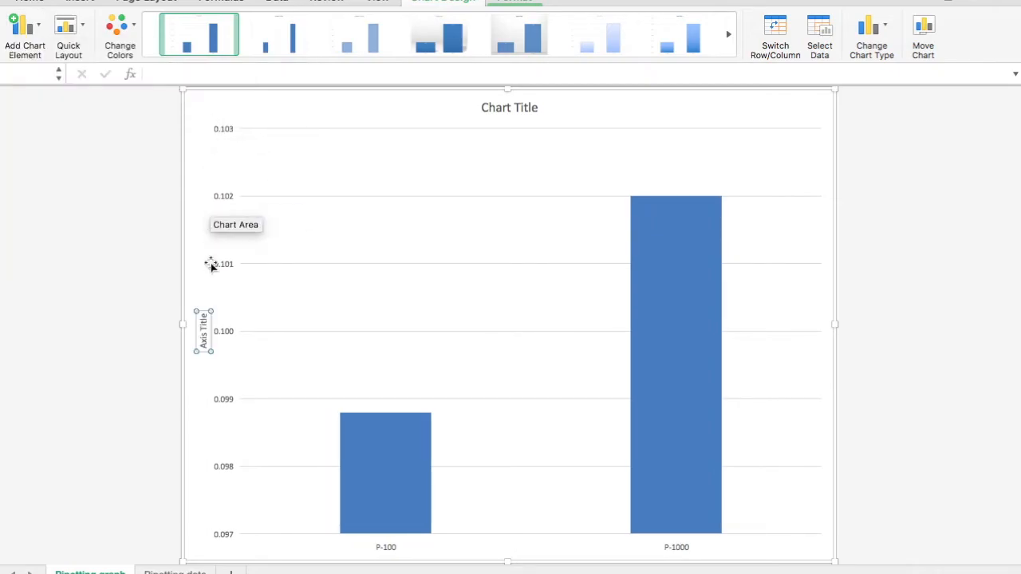
left_click_drag(204, 316, 205, 356)
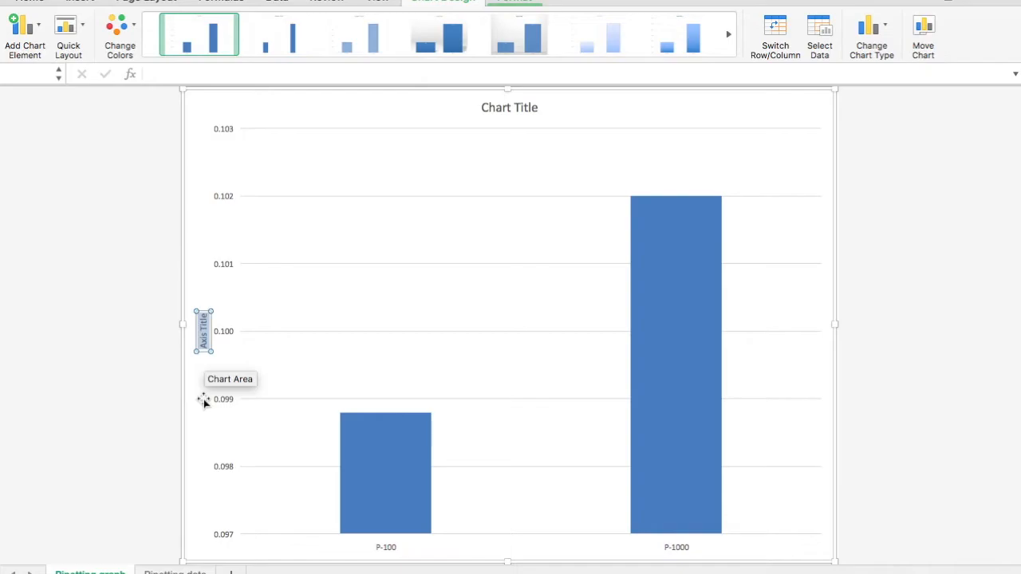
type("Mass of")
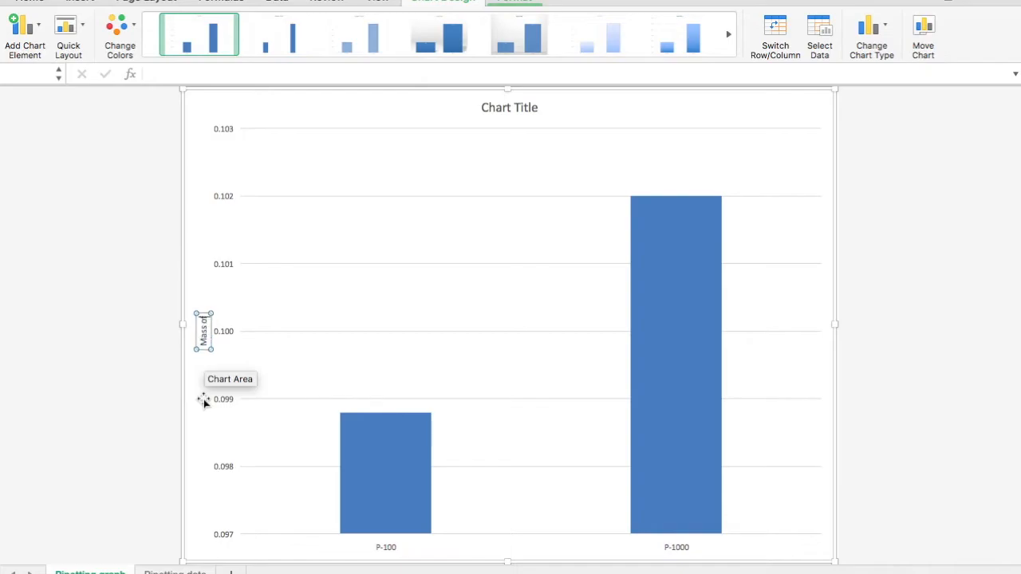
type(" water (g)")
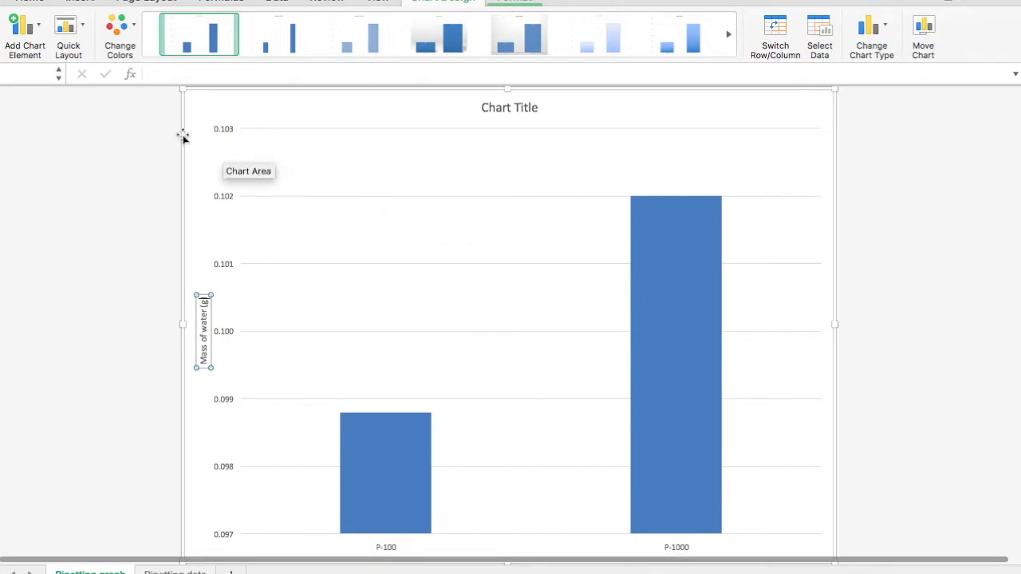
- Remove the primary major horizontal gridlines and delete the chart title
left_click(40, 30)
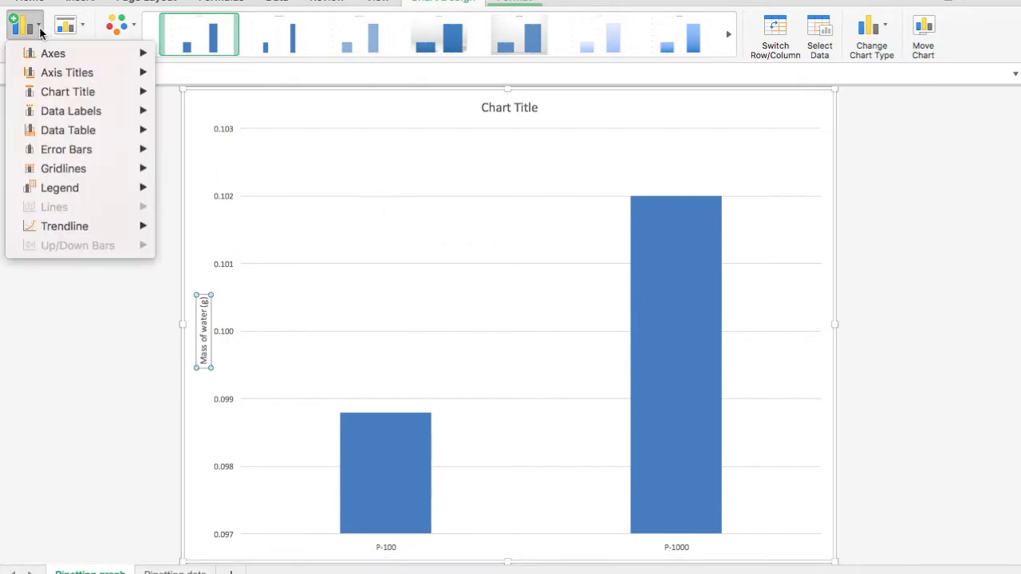
mouse_move(94, 172)
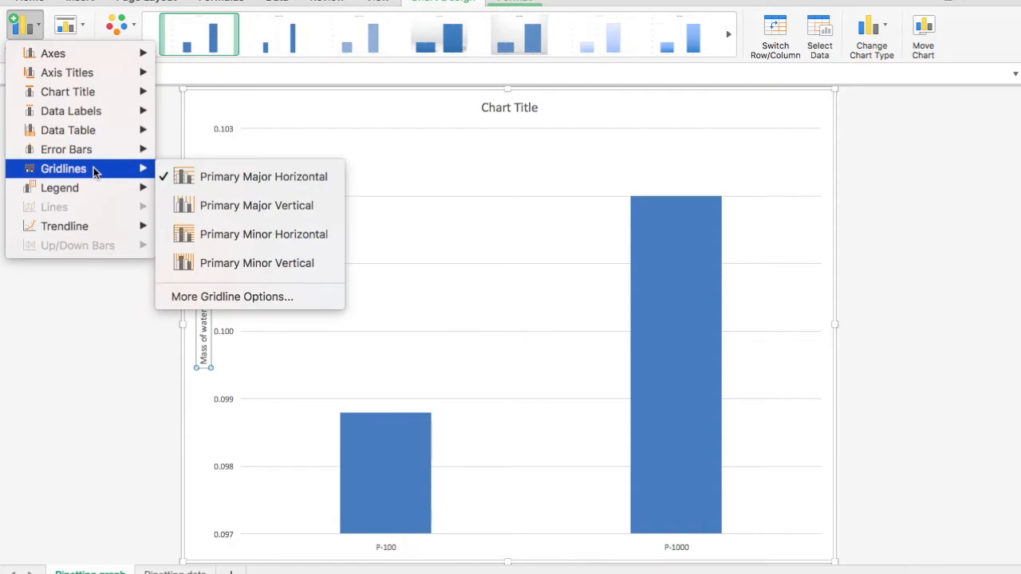
left_click(217, 176)
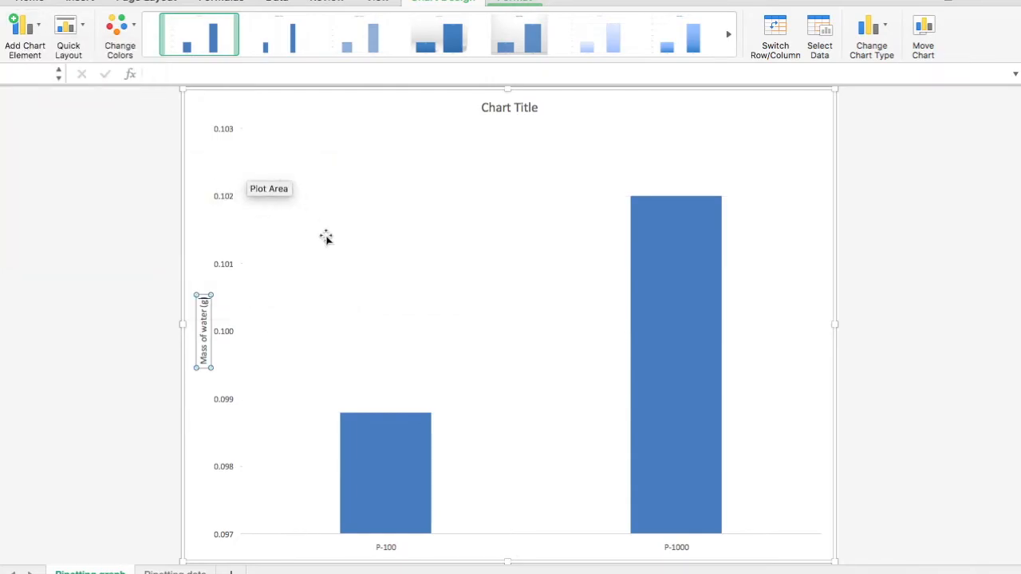
left_click(522, 105)
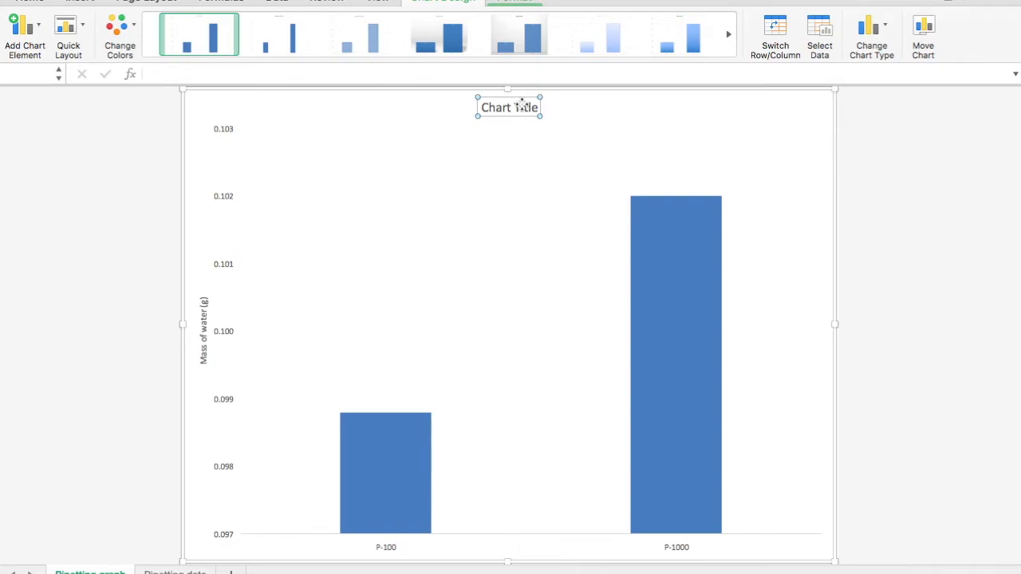
key("Delete")
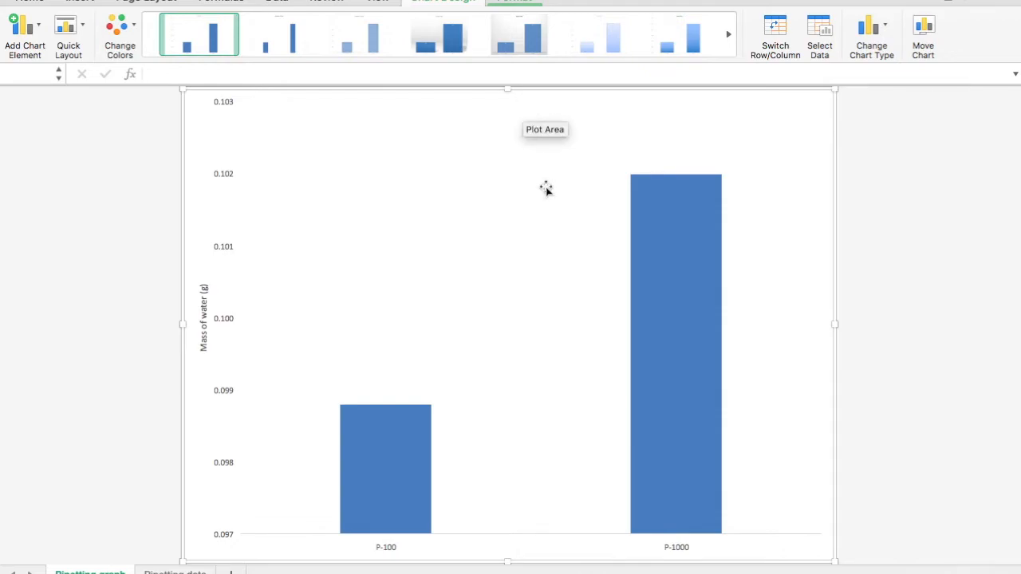
- Give the data series bars a solid fill in the blue theme colour
left_click(658, 247)
double_click(657, 247)
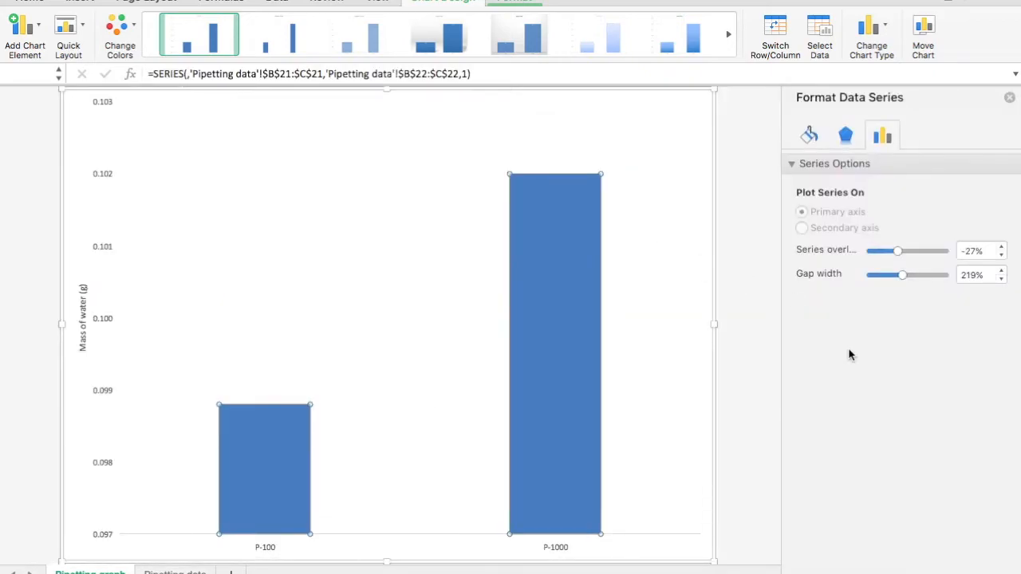
left_click(807, 137)
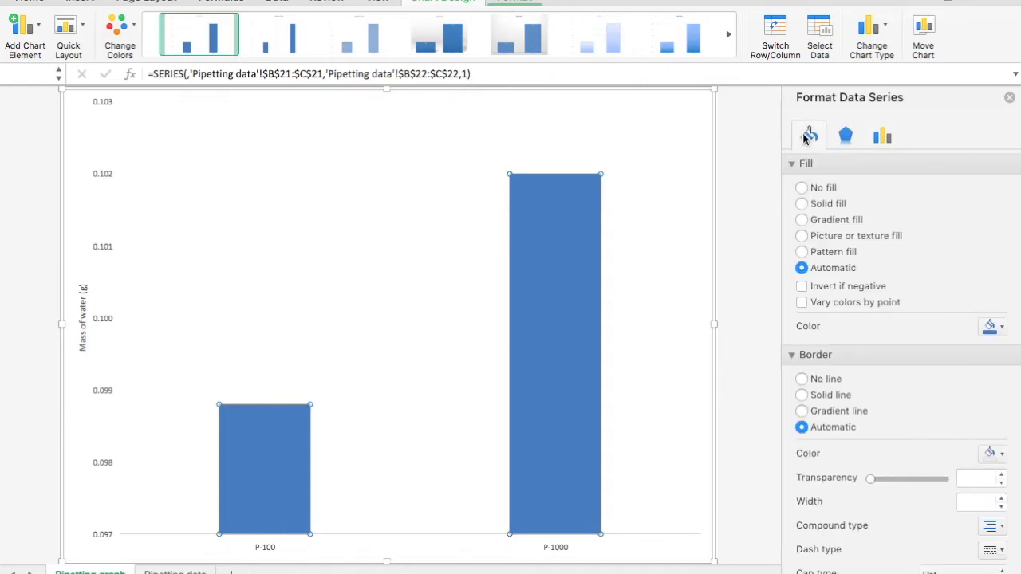
left_click(802, 204)
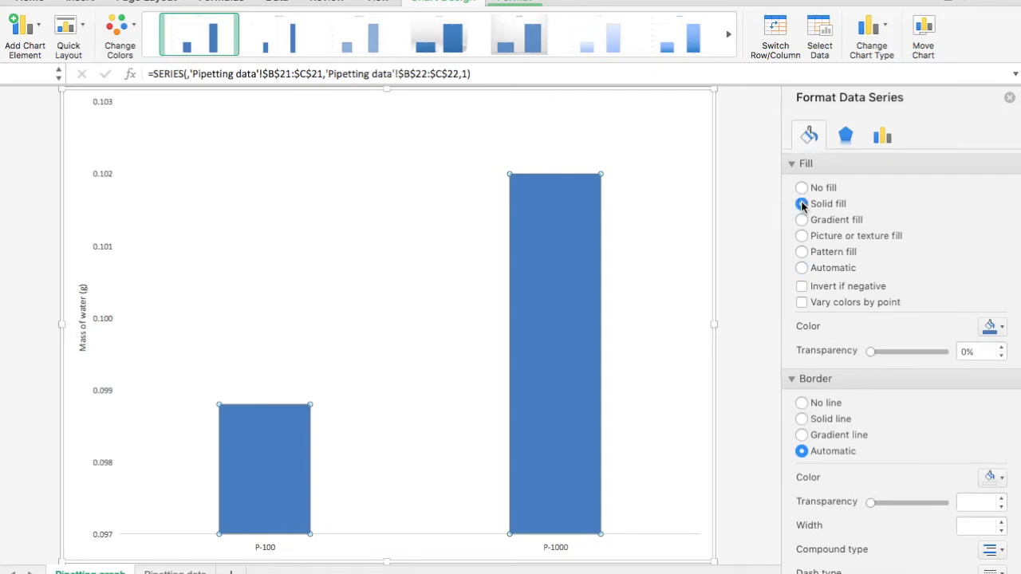
left_click(995, 326)
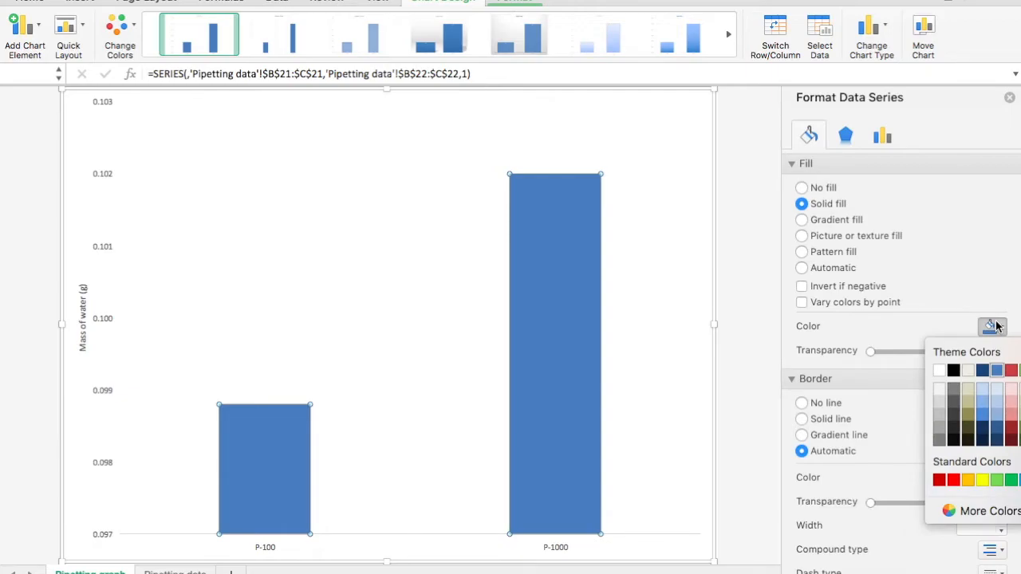
left_click(996, 372)
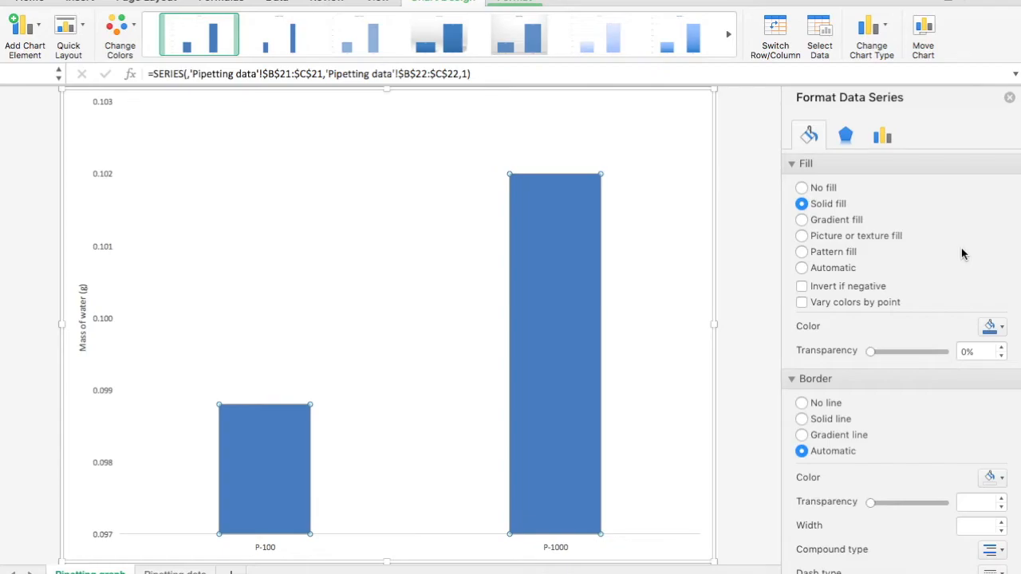
- Give the plot area a solid-line border with a chosen colour, and set the chart area border to no line
left_click(394, 323)
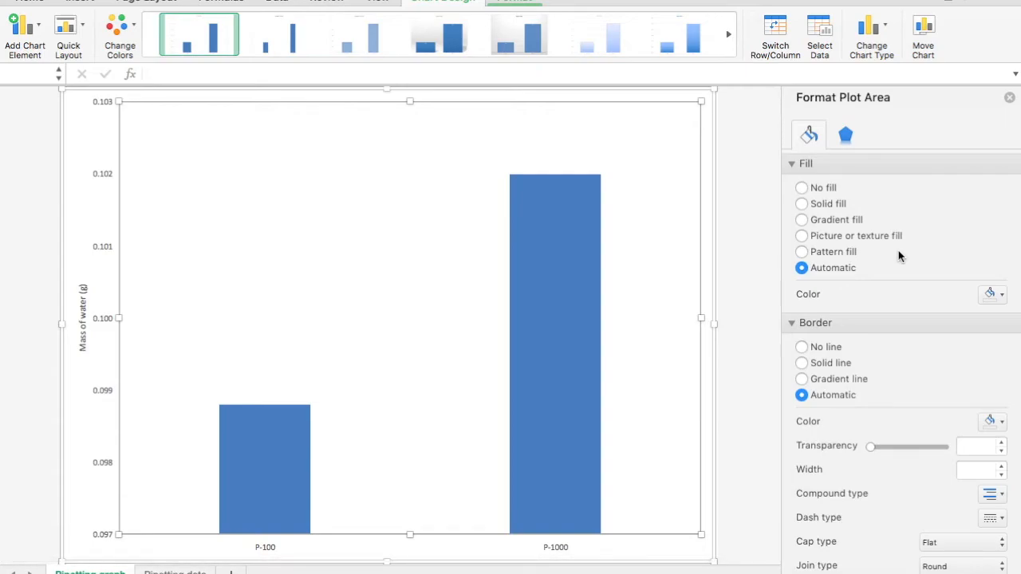
left_click(802, 362)
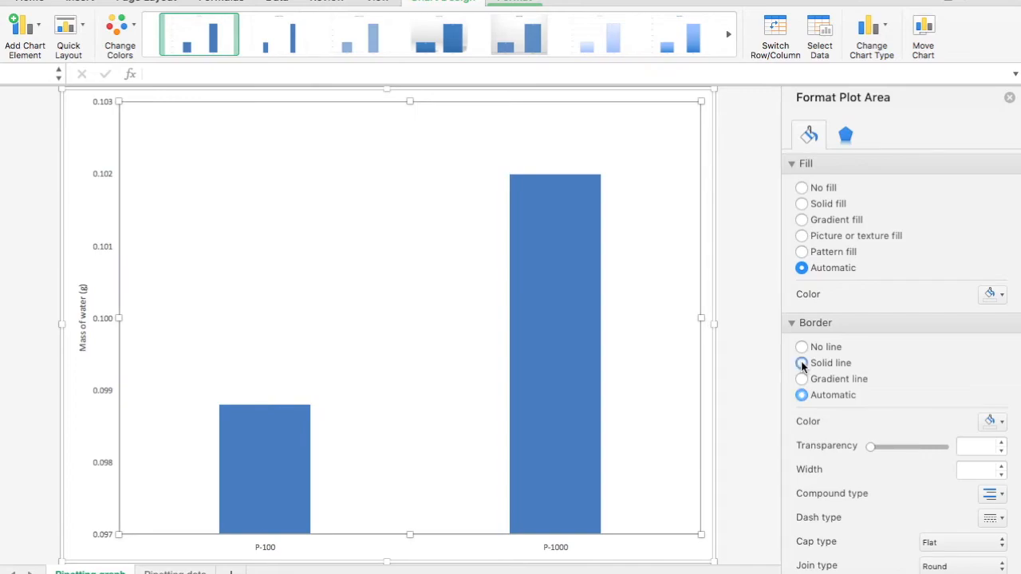
left_click(992, 423)
left_click(957, 265)
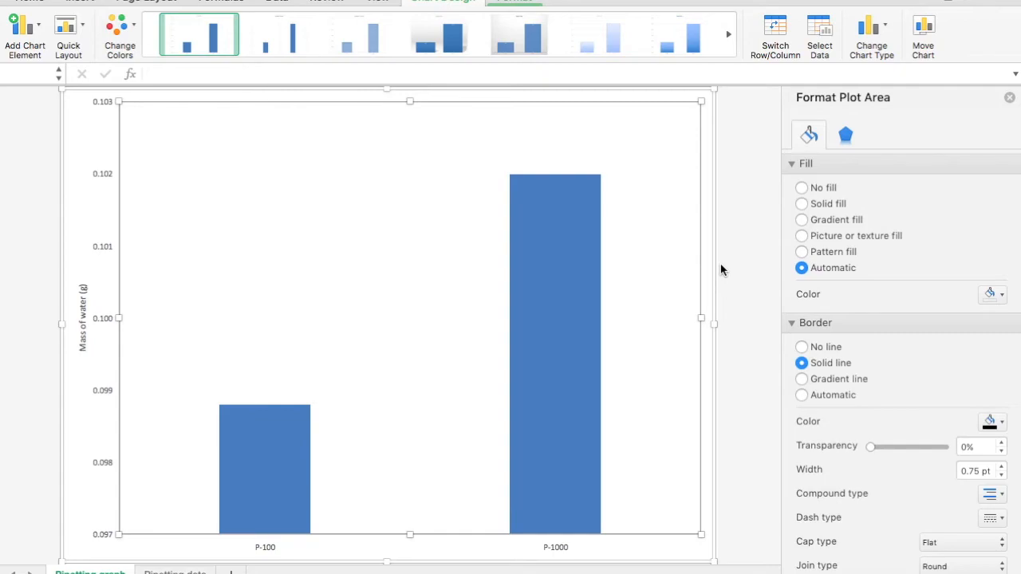
left_click(621, 550)
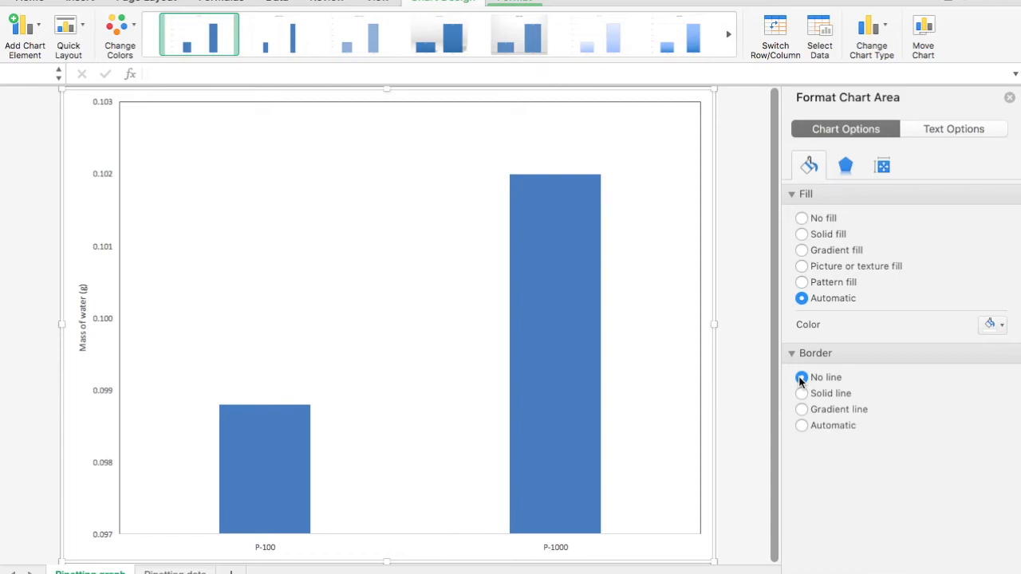
left_click(800, 378)
- Add custom error bars, setting the positive error value to the SE cells B25:C25 on the Pipetting data sheet
left_click(36, 31)
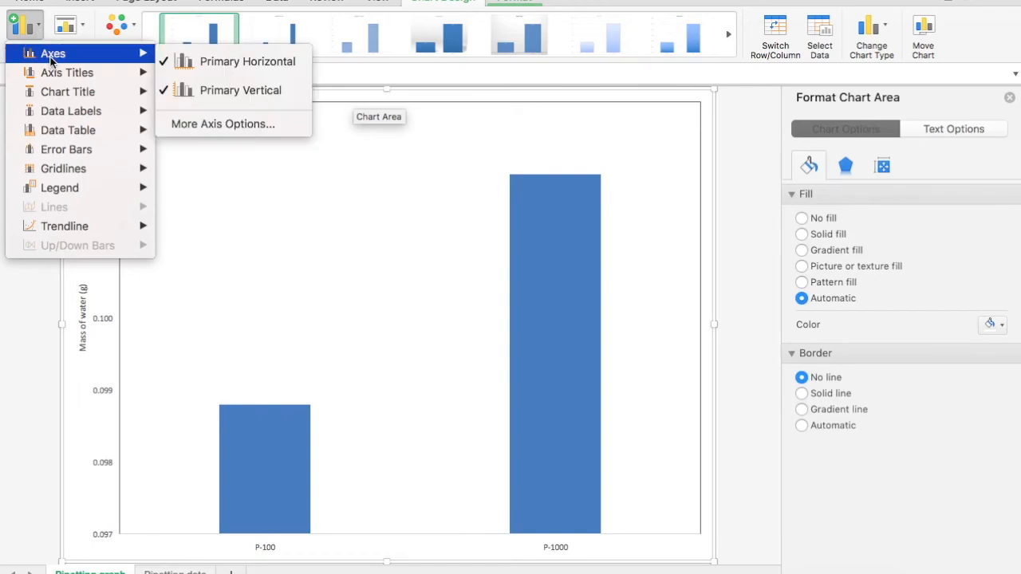
mouse_move(74, 151)
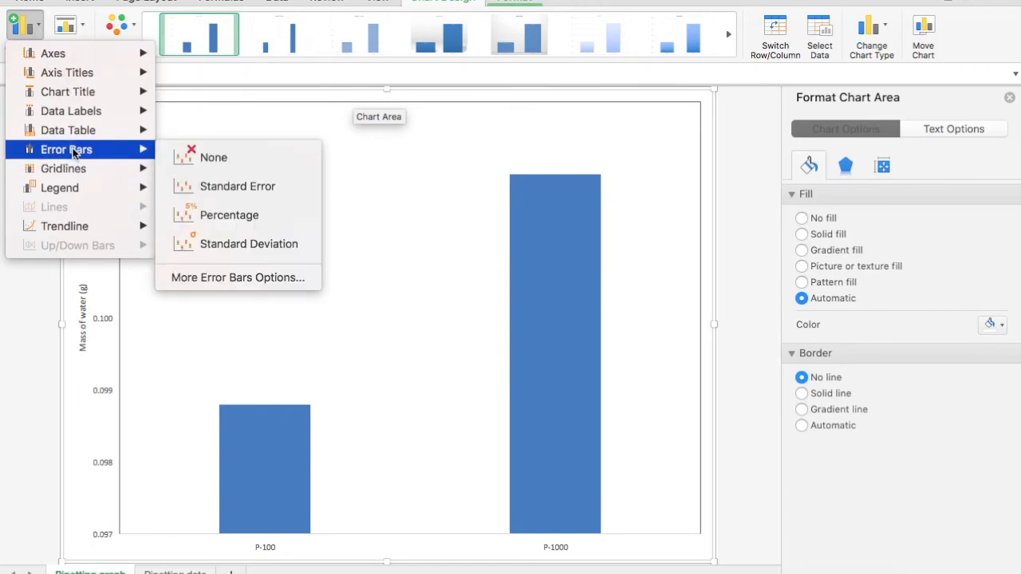
left_click(220, 279)
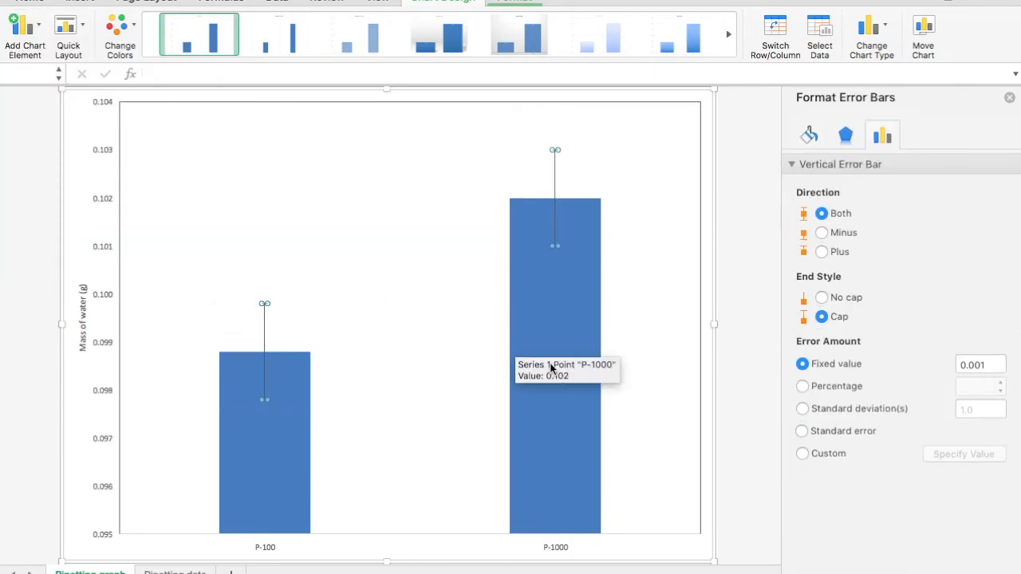
left_click(802, 454)
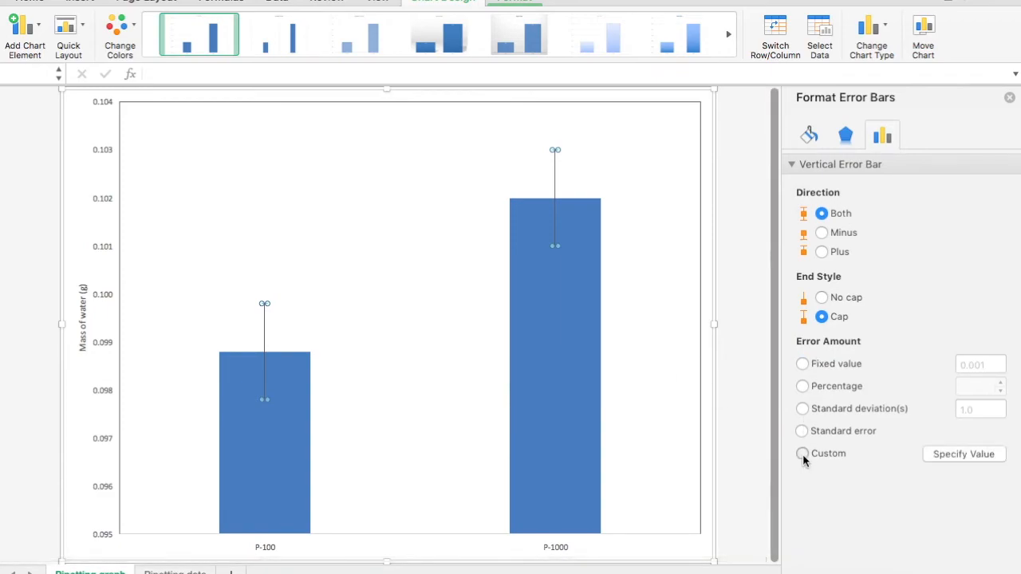
left_click(963, 453)
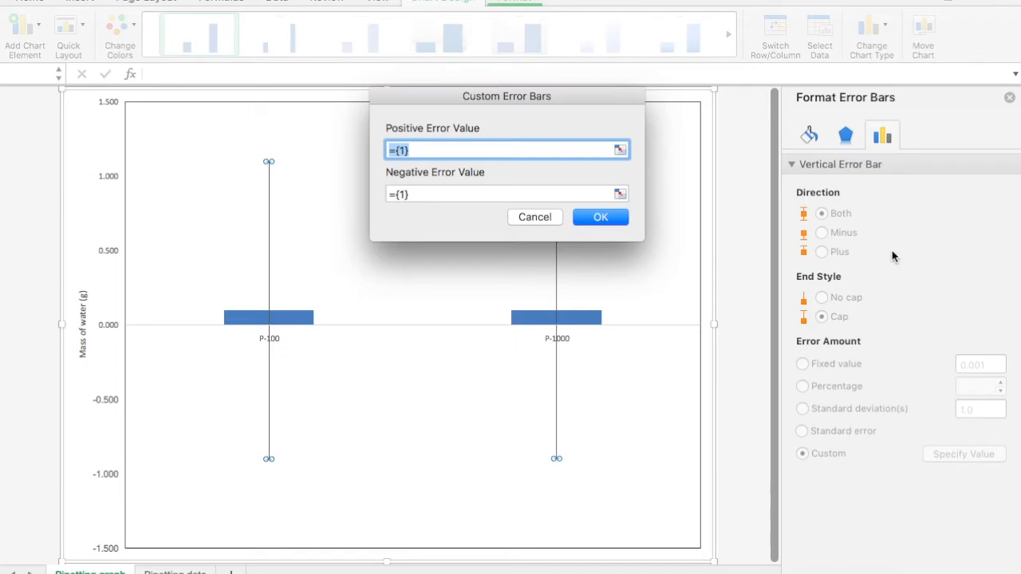
left_click(620, 150)
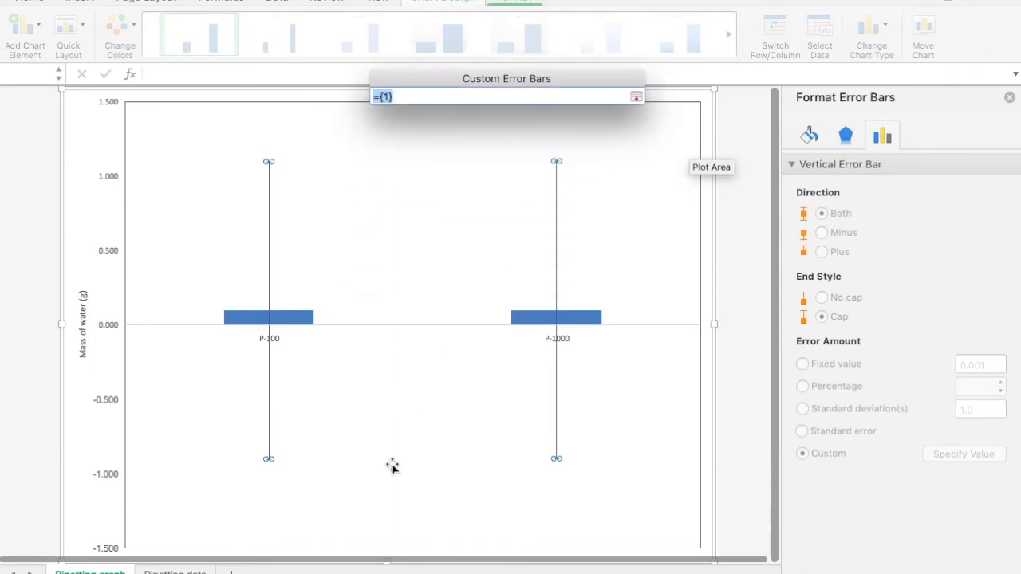
left_click(180, 571)
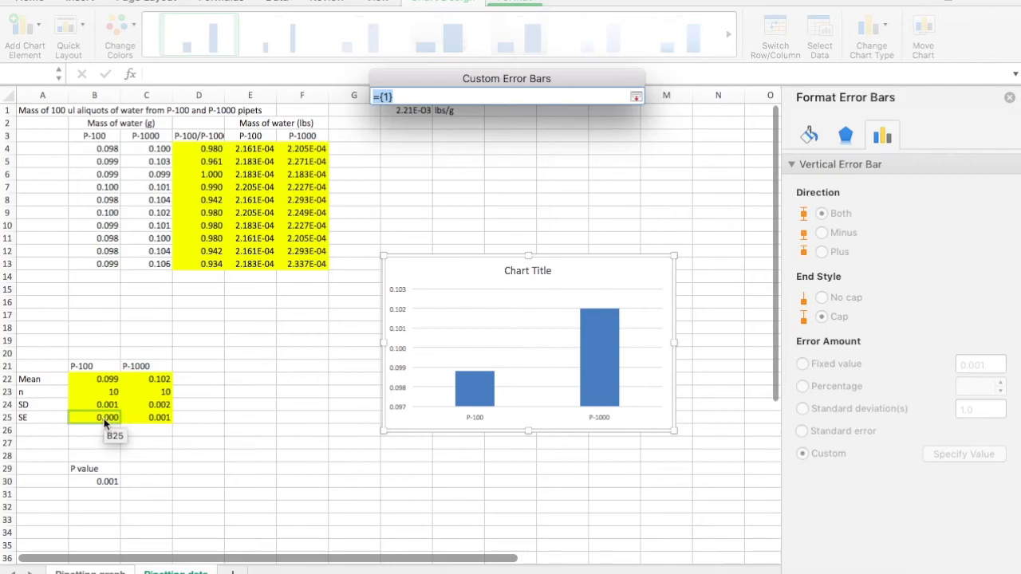
left_click_drag(104, 421, 142, 416)
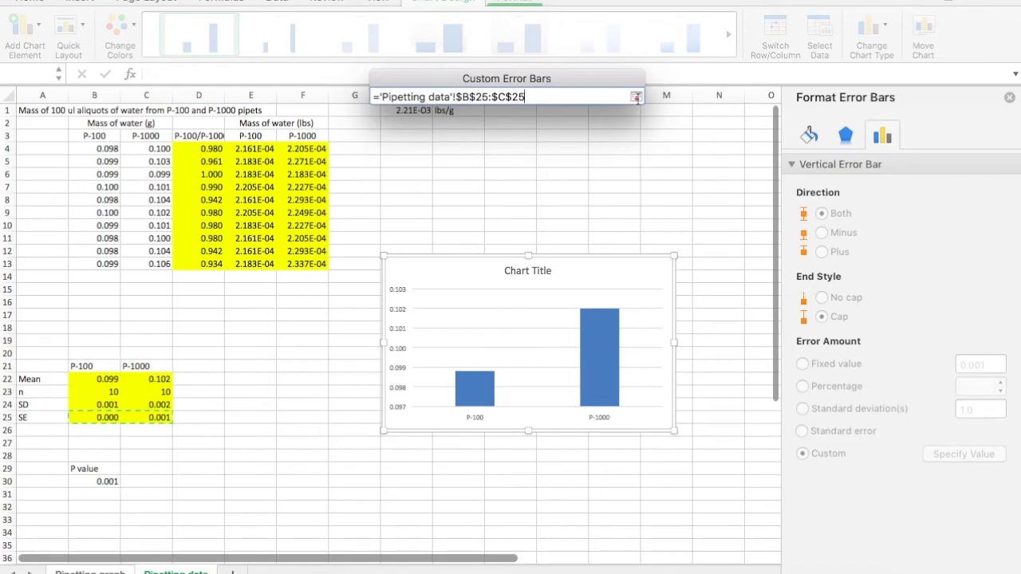
left_click(635, 96)
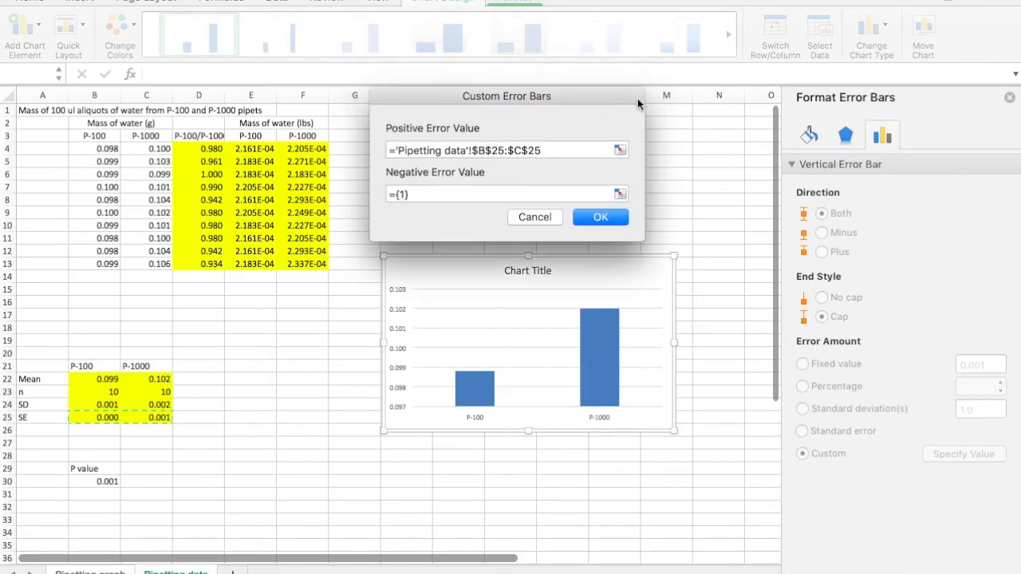
- Set the negative error value to the same SE cells B25:C25 and confirm the custom error bars
left_click(619, 193)
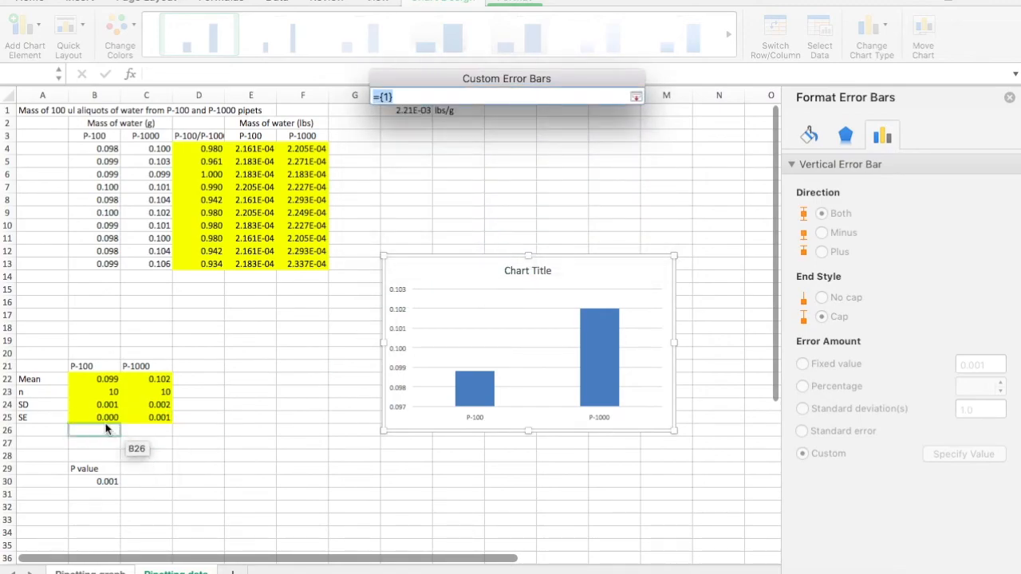
left_click_drag(107, 420, 145, 425)
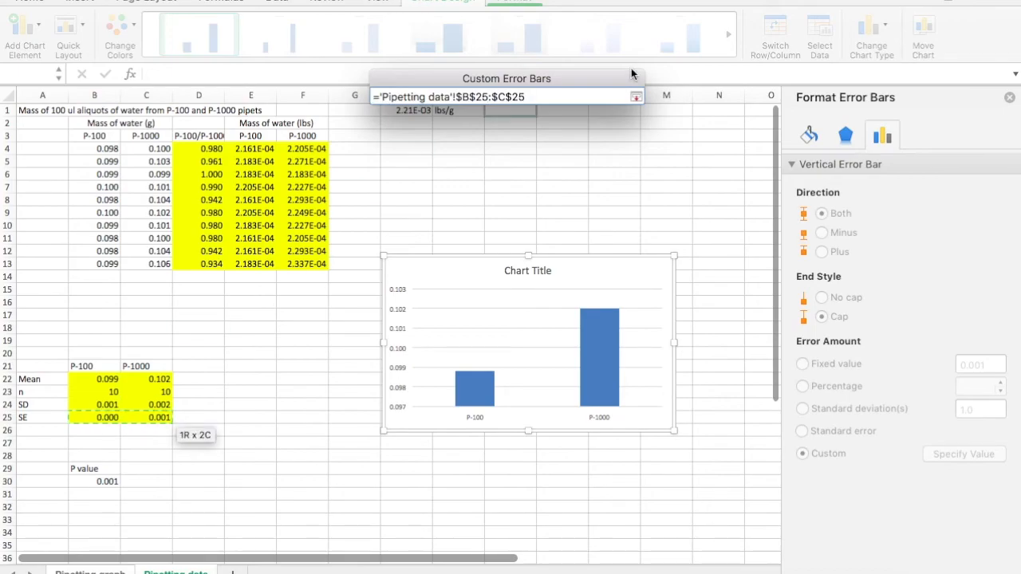
left_click(635, 97)
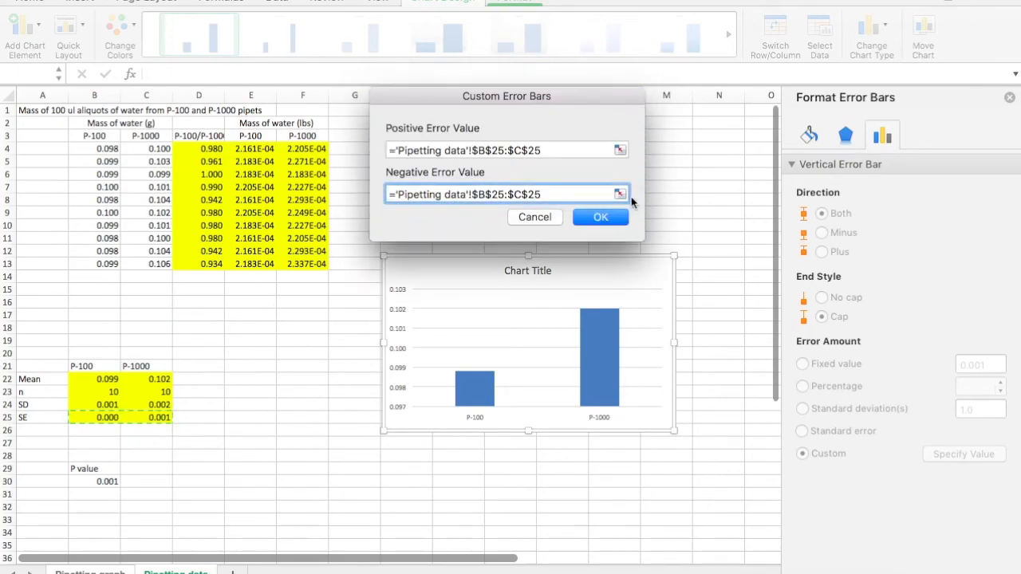
left_click(600, 218)
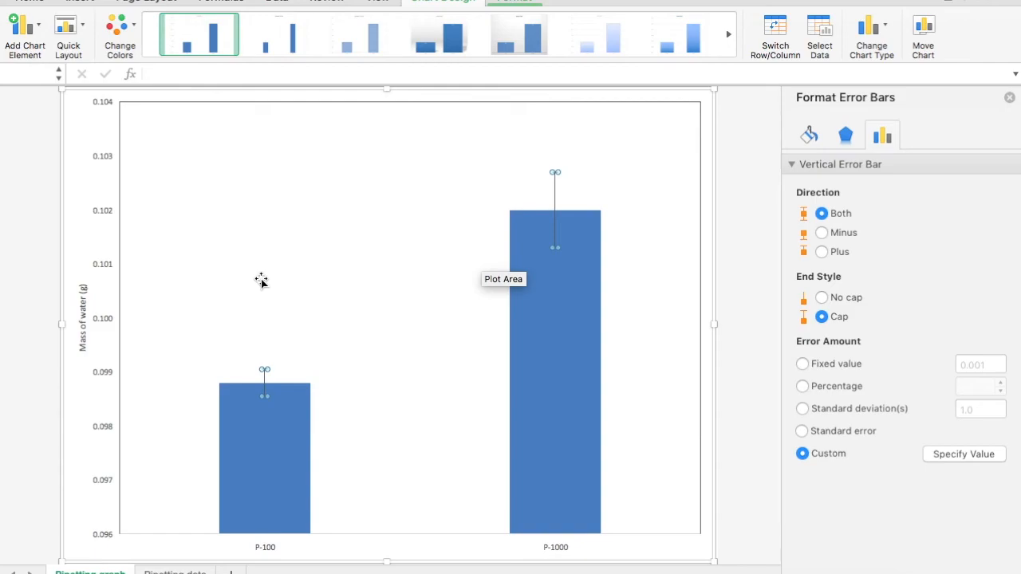
- Set the vertical axis bounds to a minimum of 0.07 and a maximum of 0.104
left_click(102, 321)
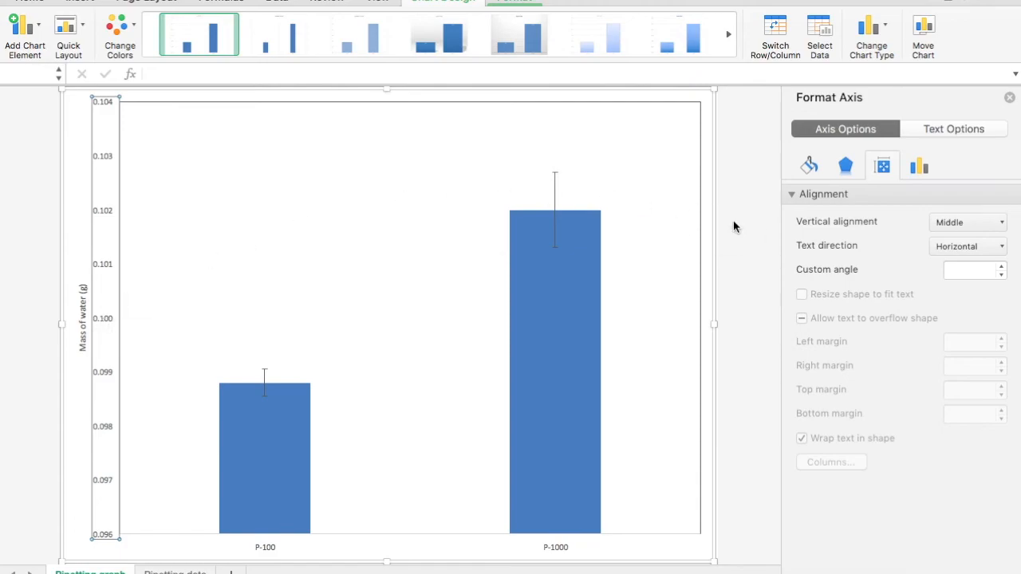
left_click(919, 167)
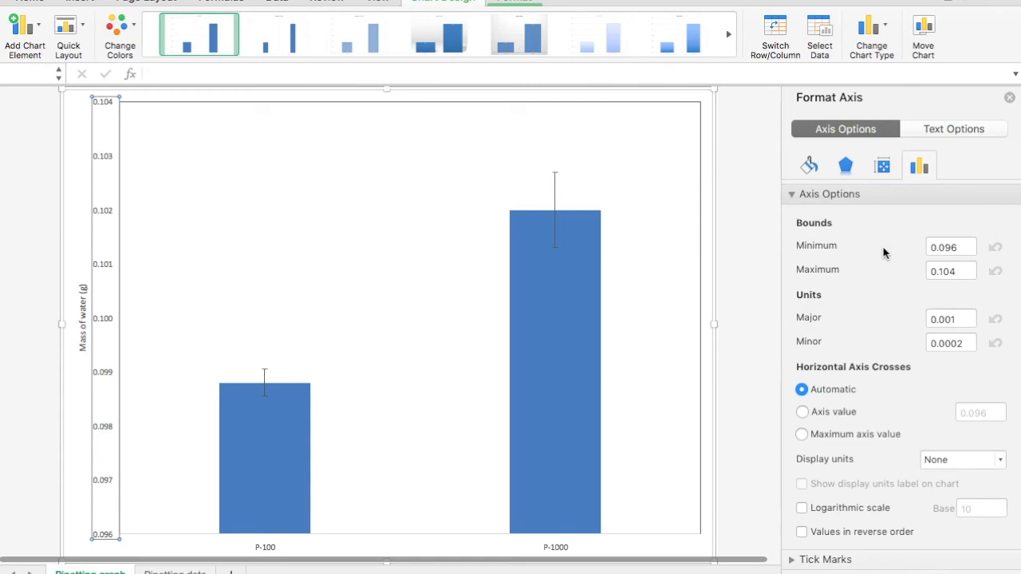
left_click(964, 246)
key("BackSpace")
key("BackSpace")
type("7")
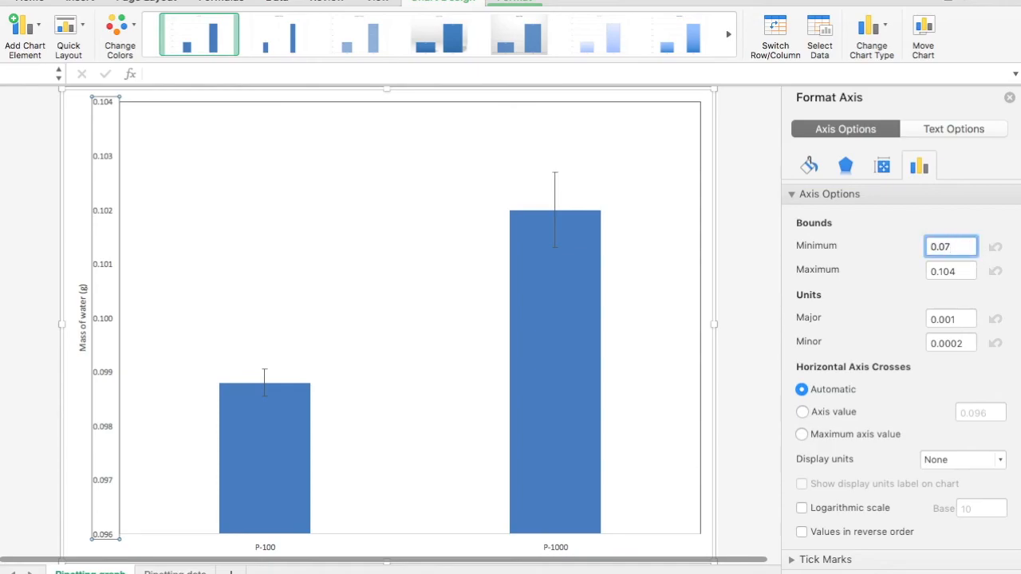
left_click(962, 271)
key("BackSpace")
type("4")
key("Return")
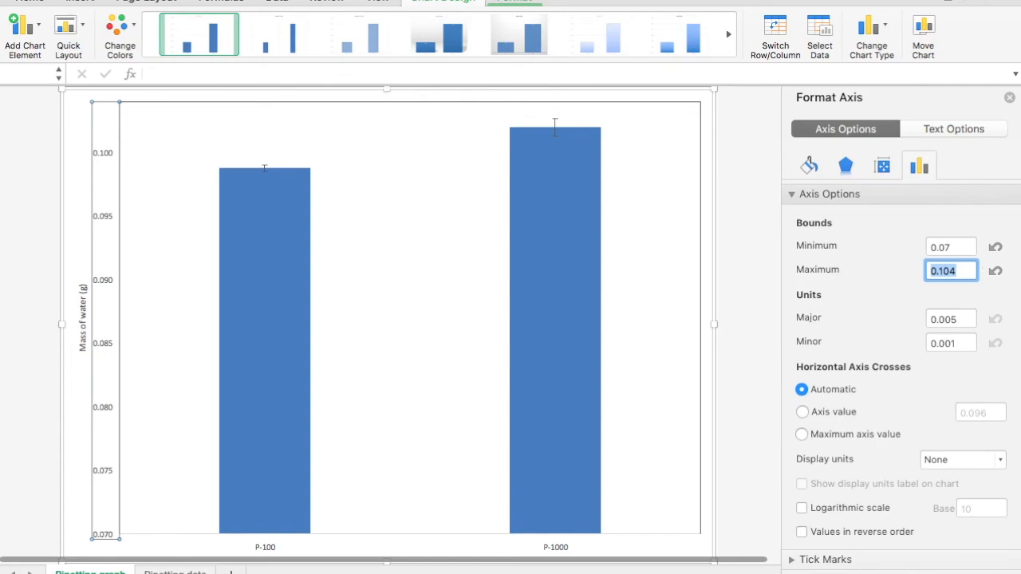
- Set the vertical axis bounds to a minimum of 0.096 and a maximum of 0.103
left_click(952, 248)
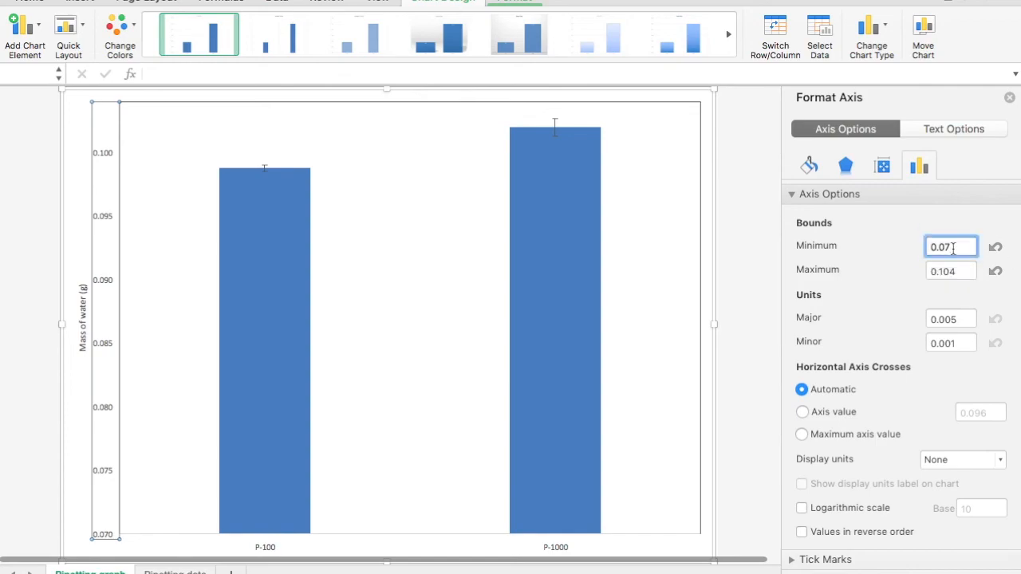
key("BackSpace")
type("96")
left_click(961, 271)
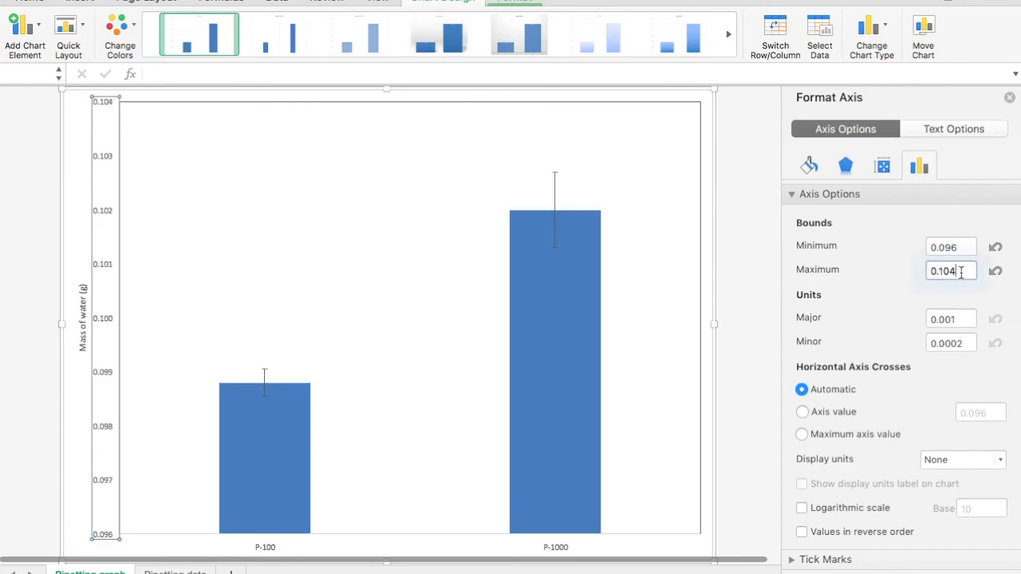
key("BackSpace")
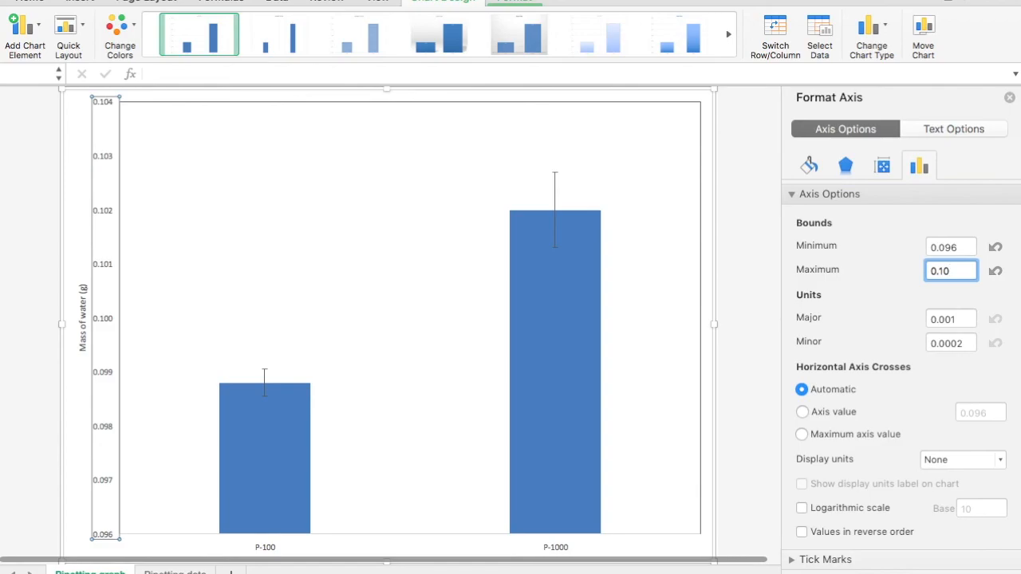
type("3")
key("Return")
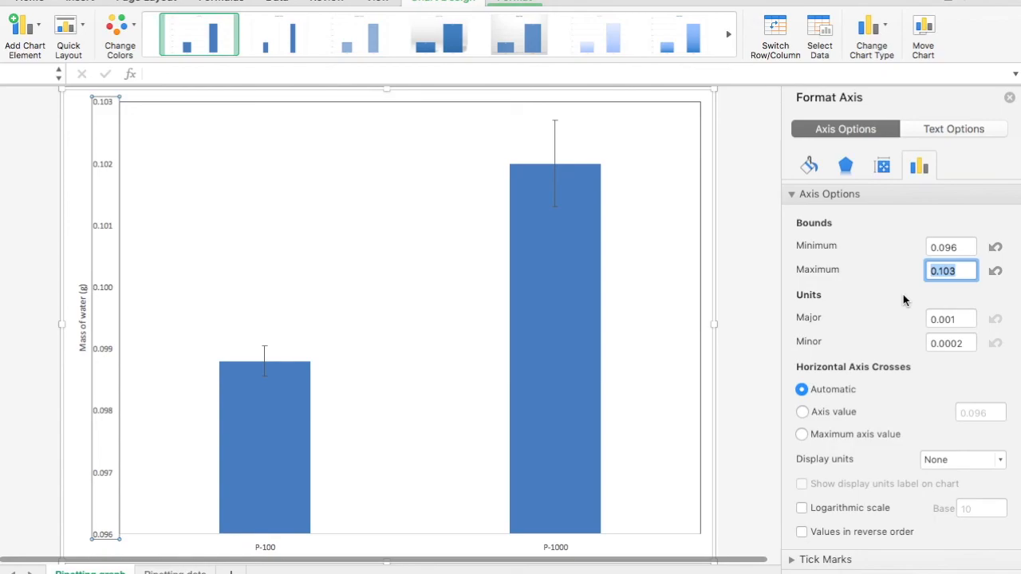
scroll(903, 296, "down", 3)
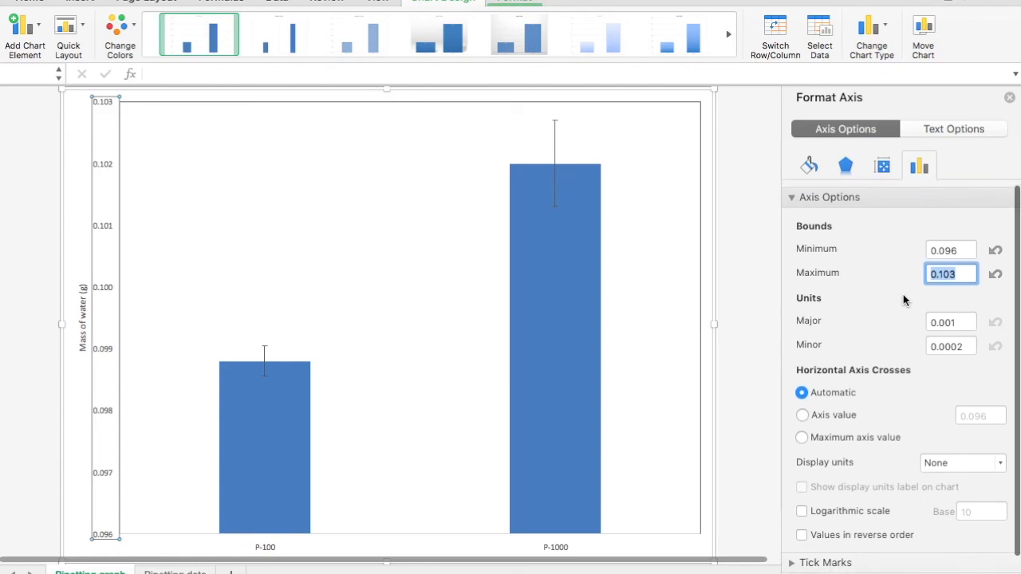